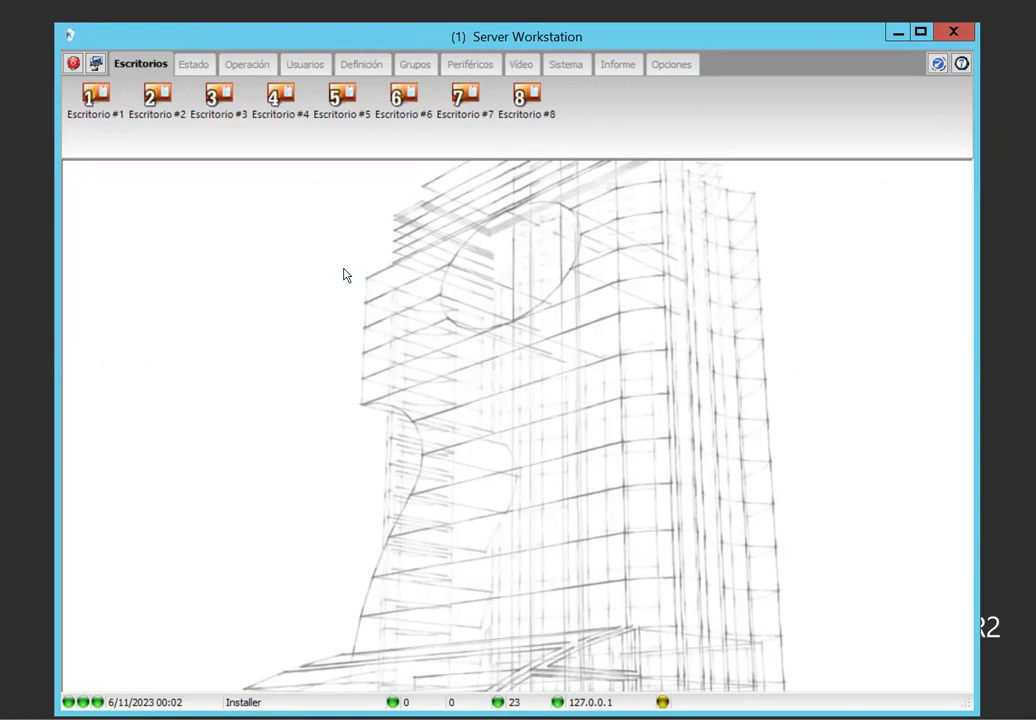
# Review the controllers assigned to sites Blg 1 and Blg 2 in the controller operations.
pyautogui.click(252, 68)
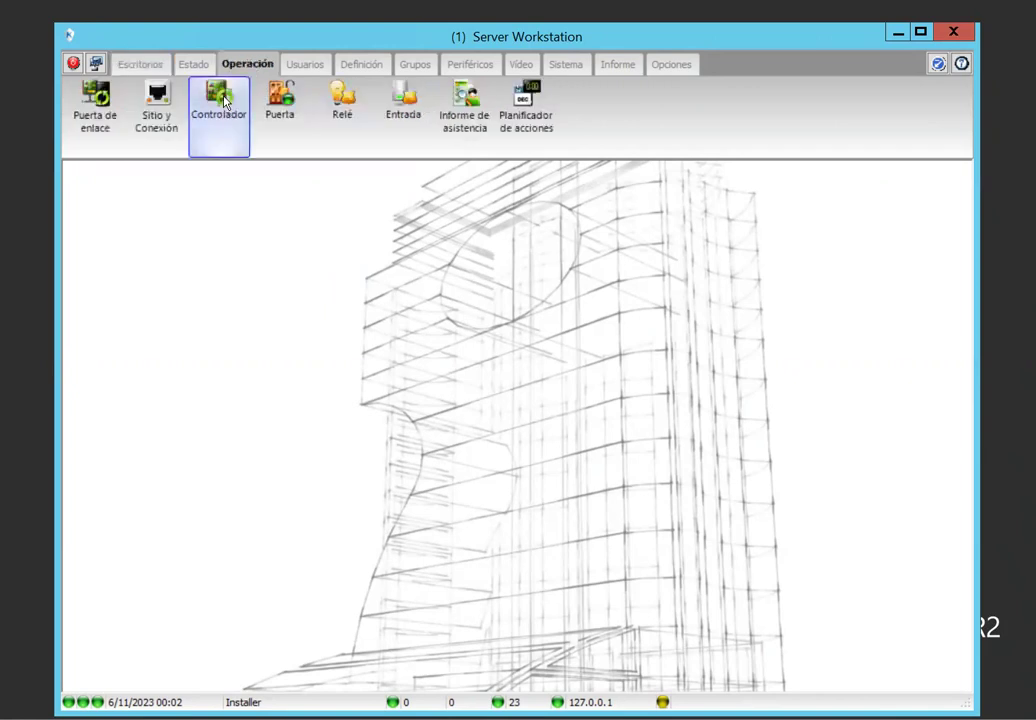
pyautogui.click(212, 100)
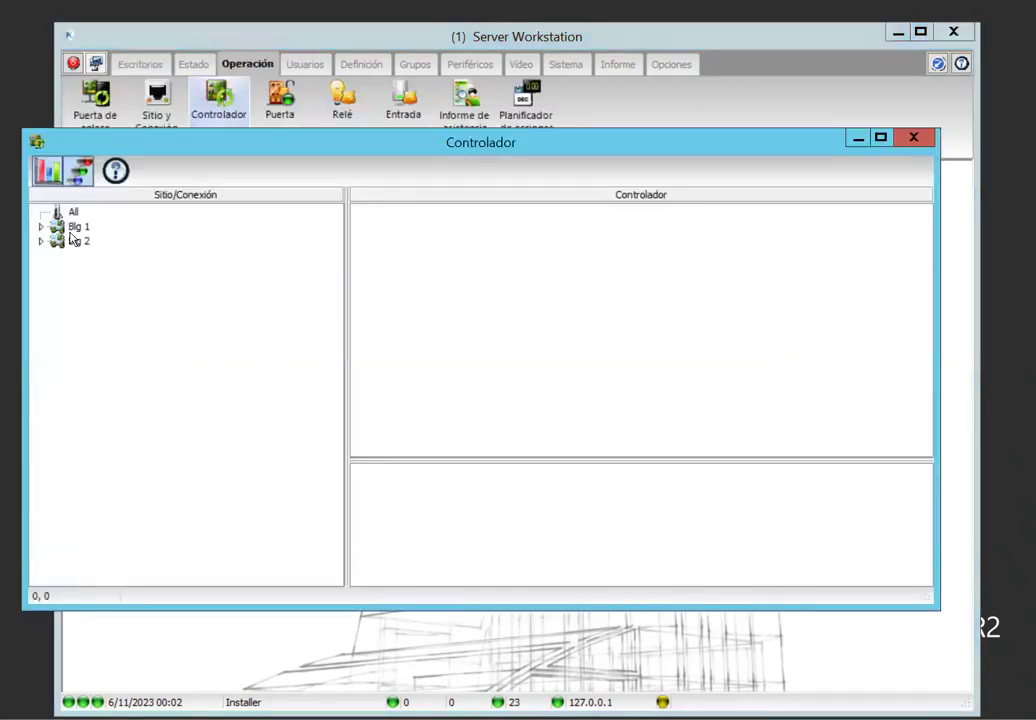
pyautogui.click(58, 230)
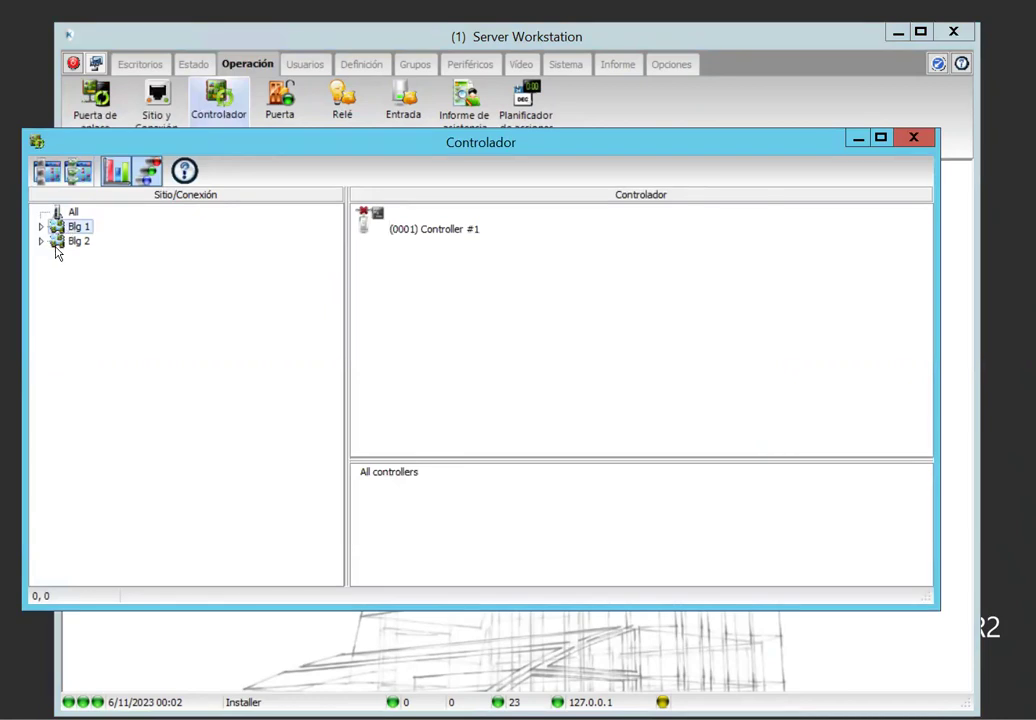
pyautogui.click(76, 241)
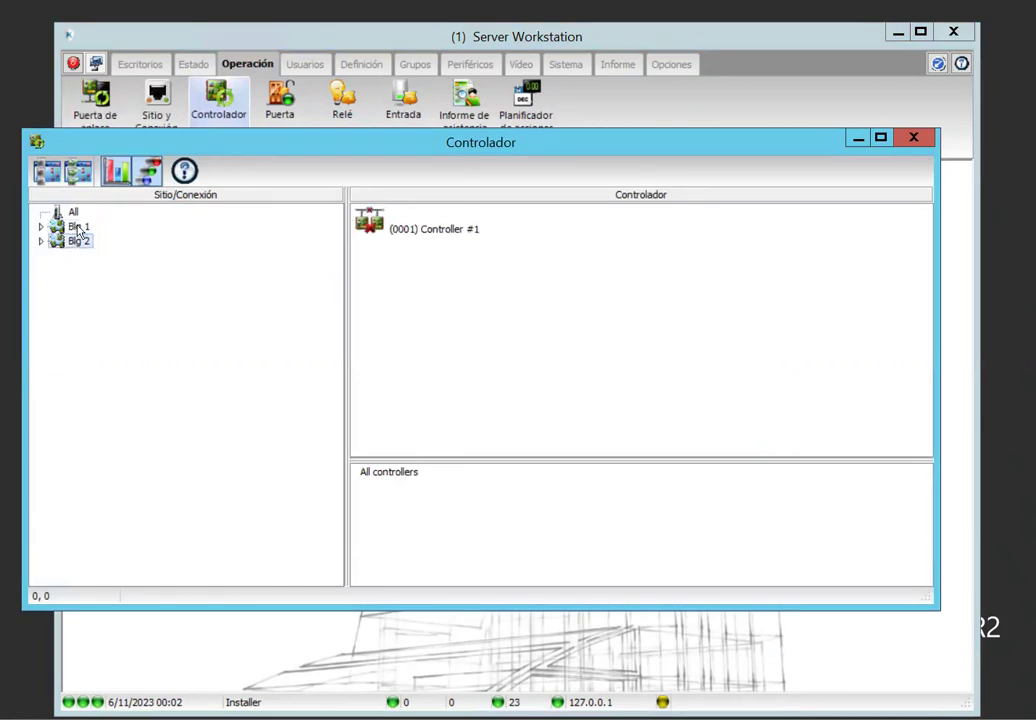
pyautogui.click(78, 227)
# Check the site and connection lists for Blg 1, Blg 2 and Multi-site Gateway 1, and close the list.
pyautogui.click(158, 113)
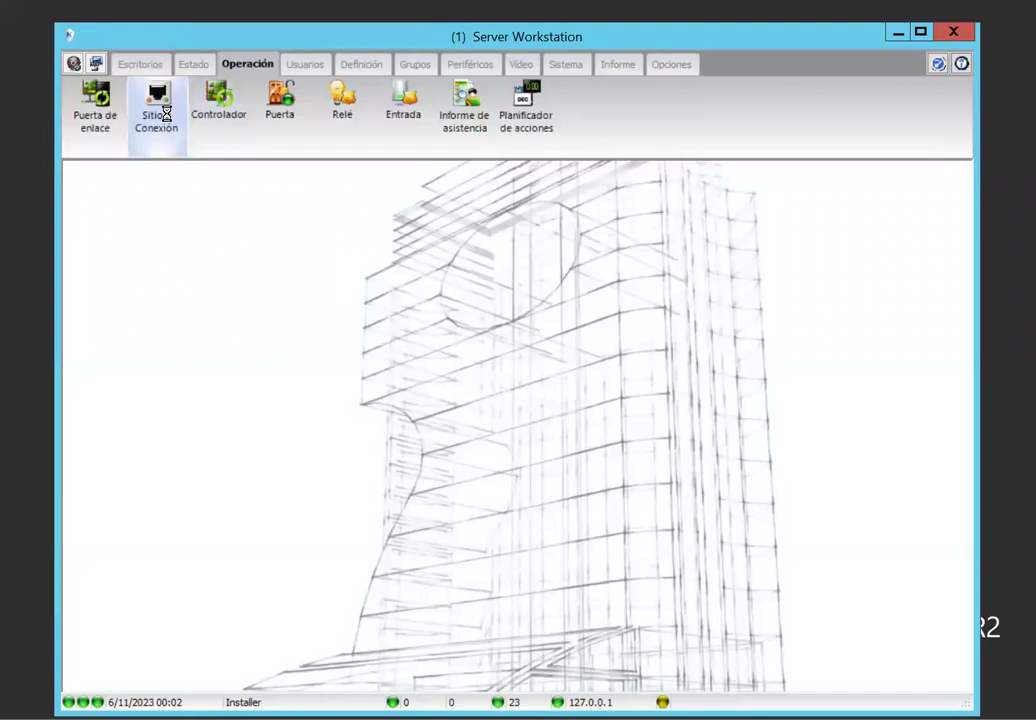
pyautogui.click(357, 183)
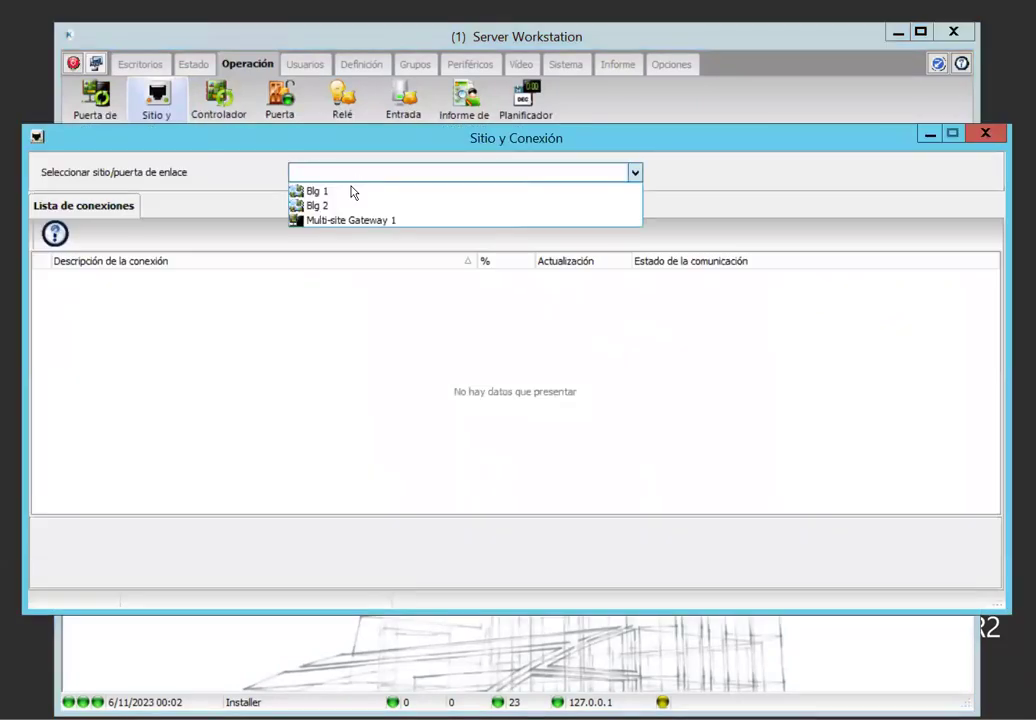
pyautogui.click(342, 195)
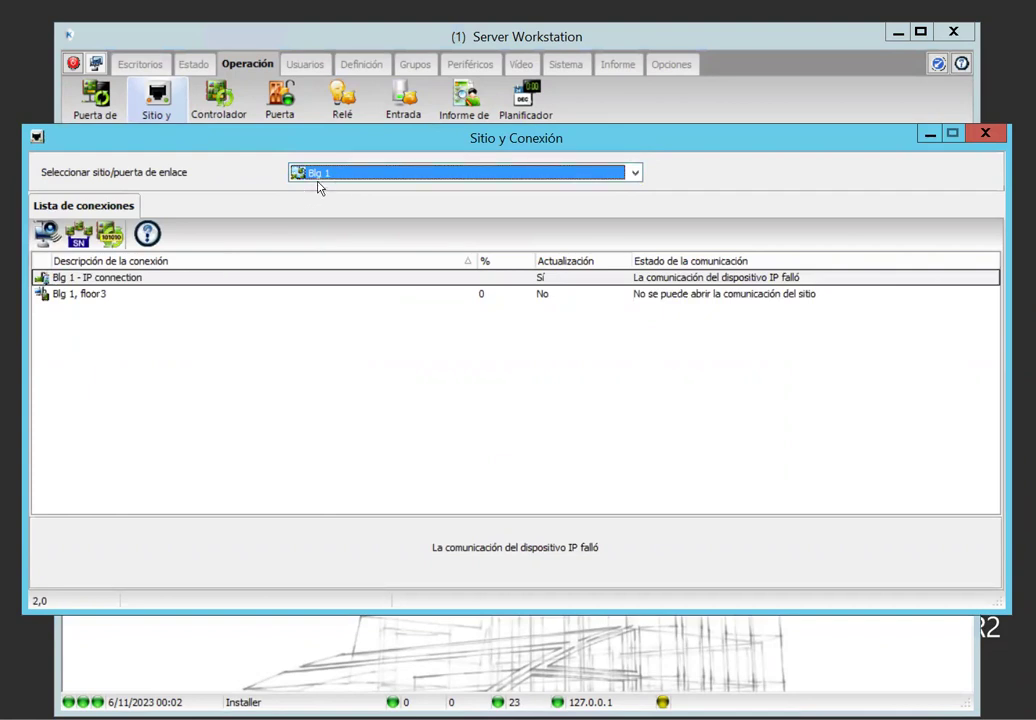
pyautogui.click(317, 176)
pyautogui.click(327, 206)
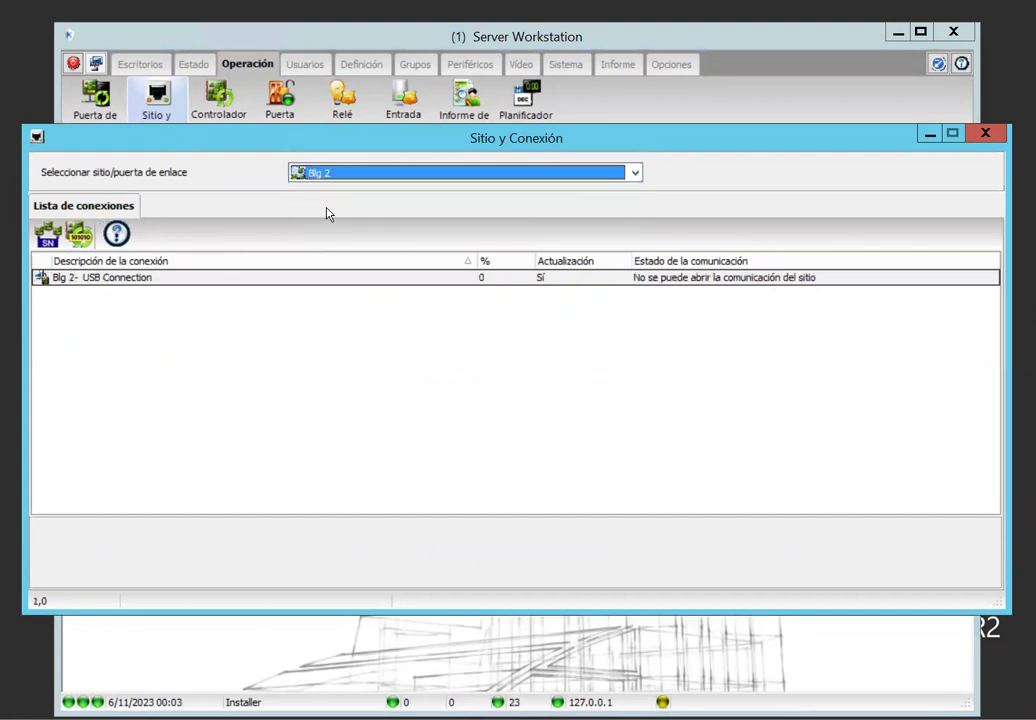
pyautogui.click(333, 177)
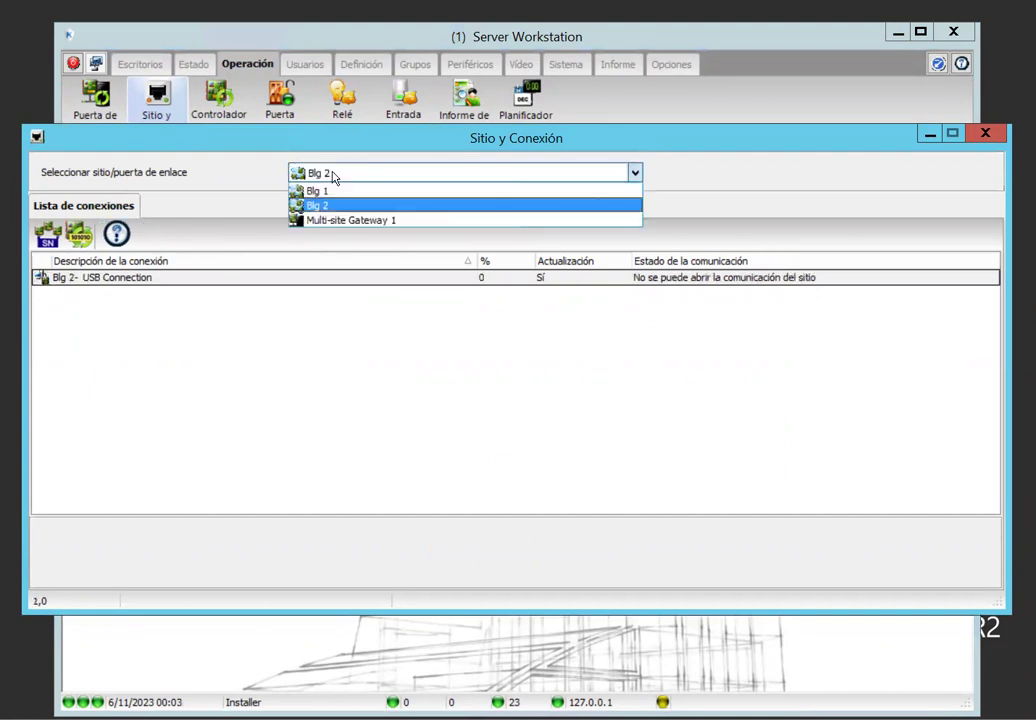
pyautogui.click(365, 221)
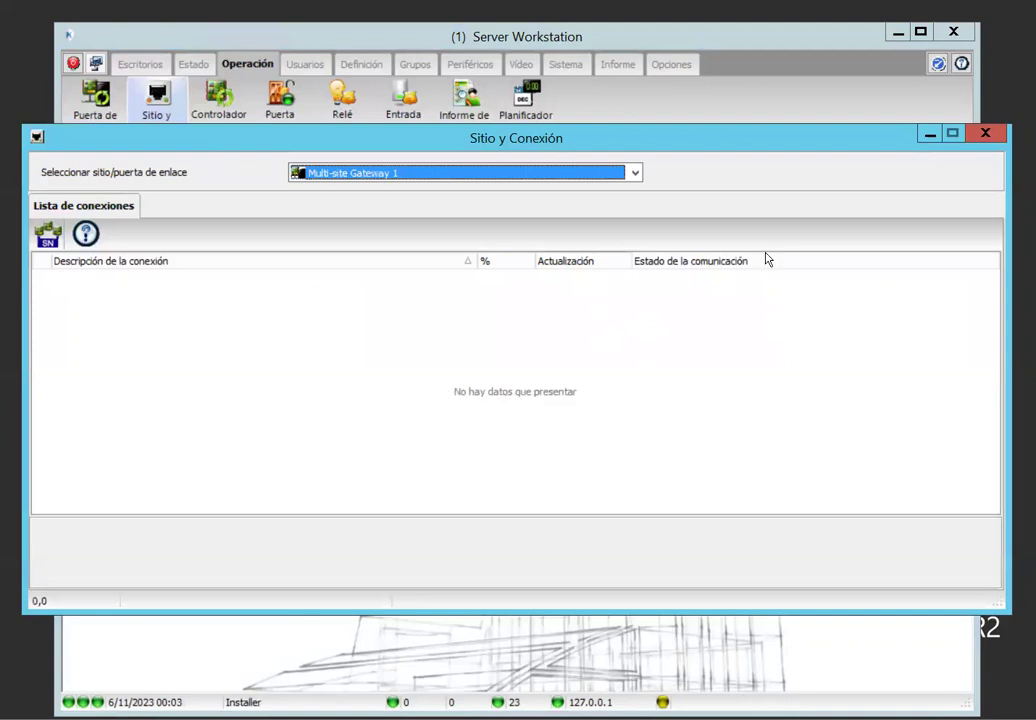
pyautogui.click(988, 132)
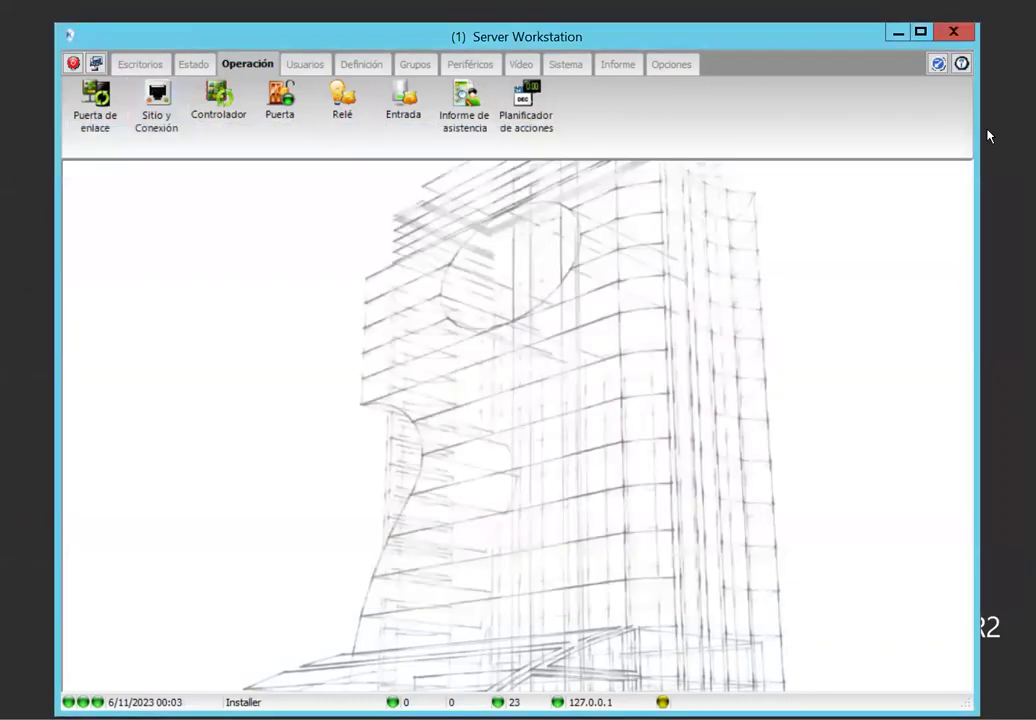
# Create a new connection named "piso 4" under Multi-site Gateway 1 with connection type IP Seguro (KT-2).
pyautogui.click(470, 64)
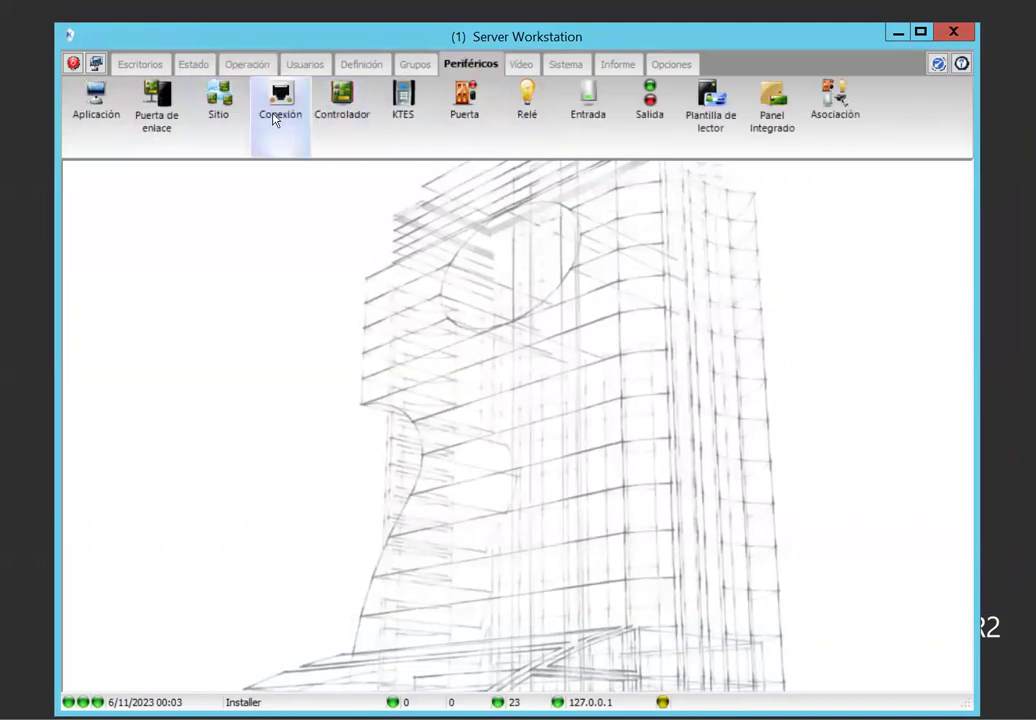
pyautogui.click(278, 110)
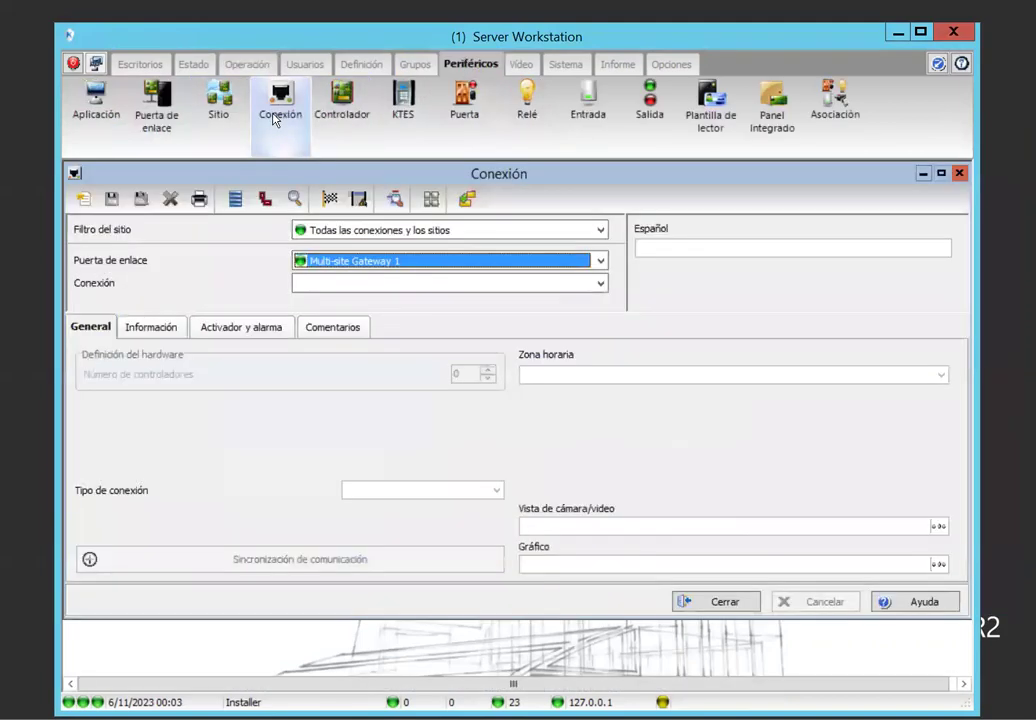
pyautogui.click(83, 200)
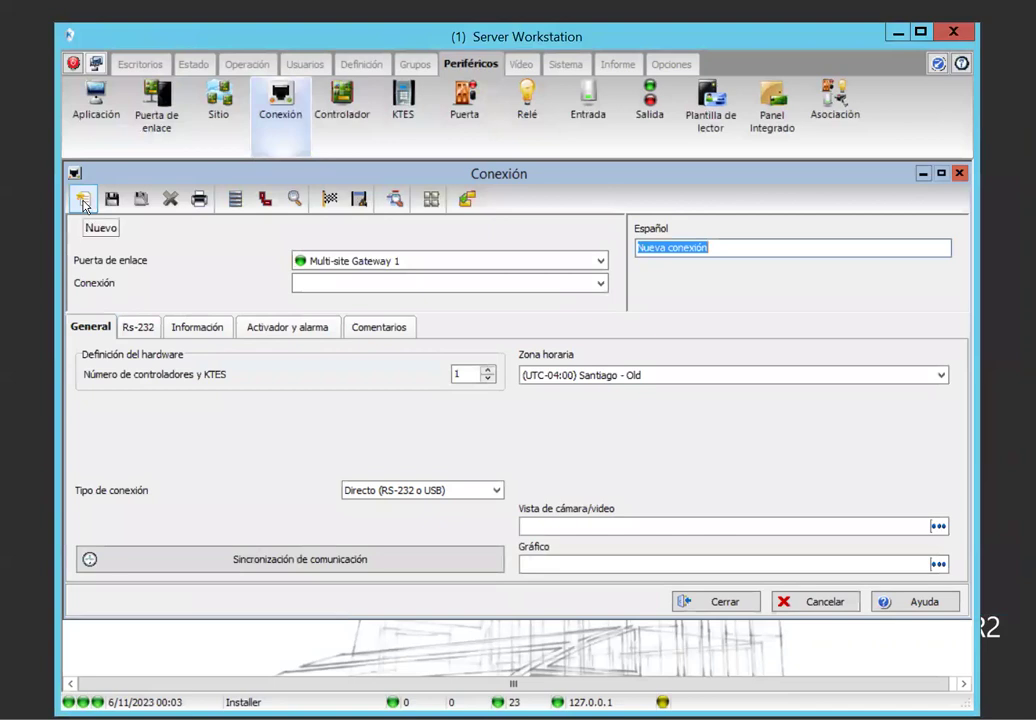
pyautogui.write('piso 4')
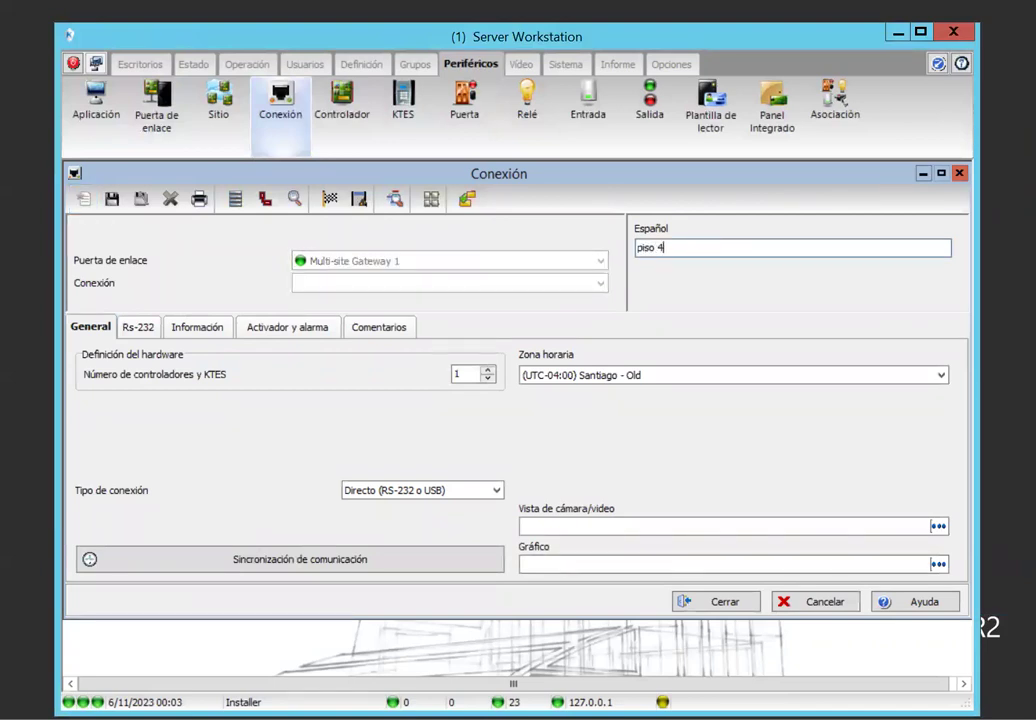
pyautogui.click(112, 199)
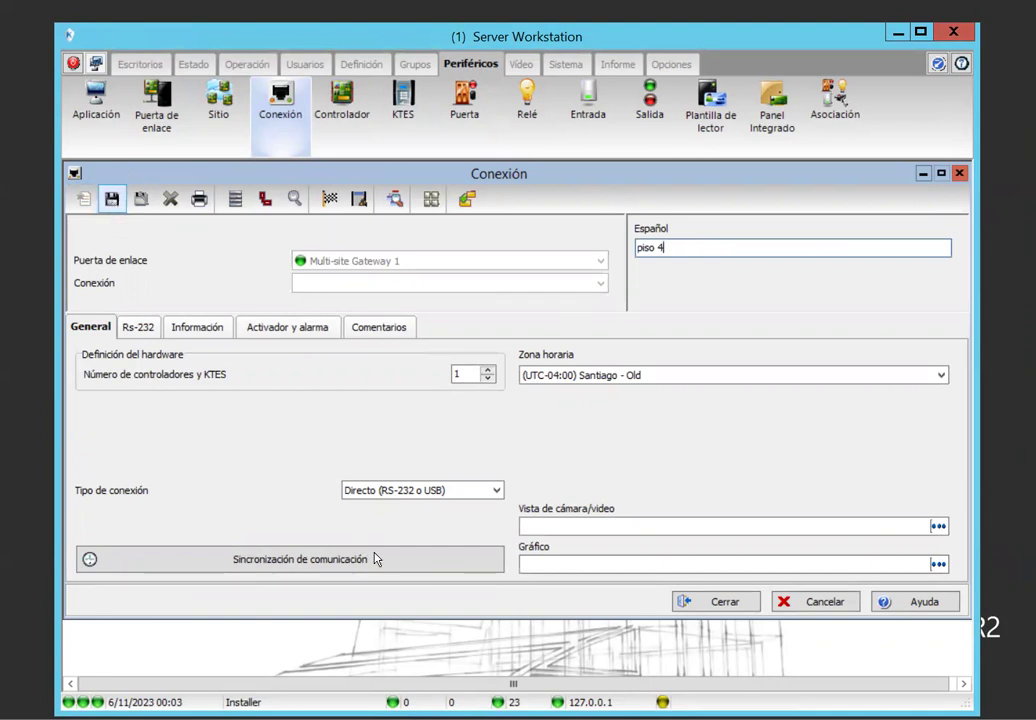
pyautogui.click(396, 491)
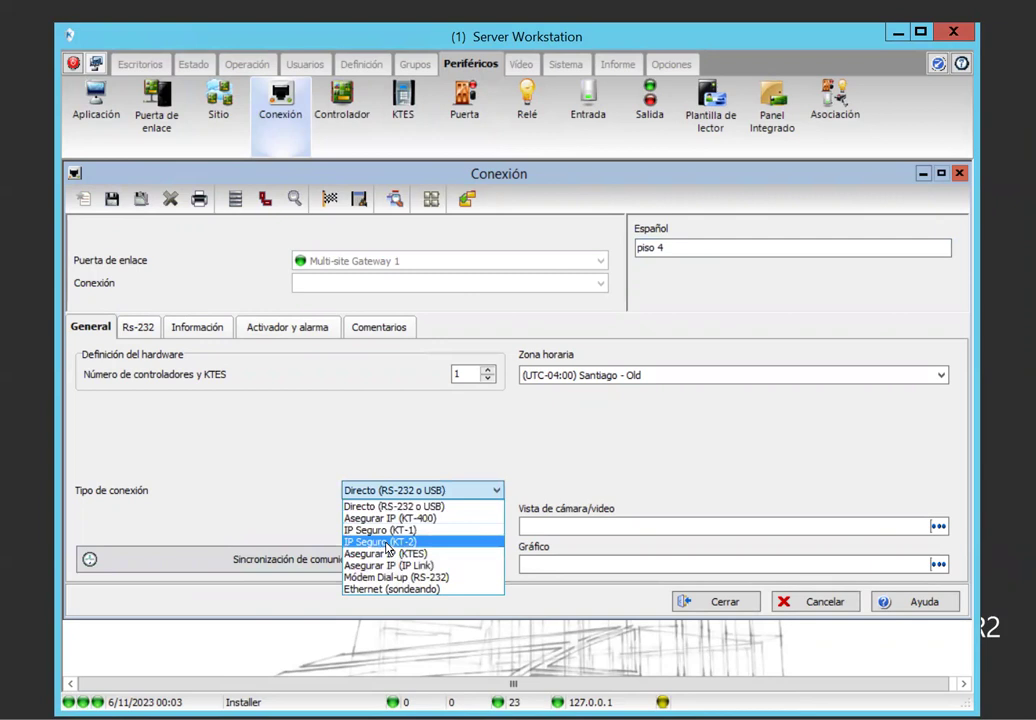
pyautogui.click(388, 543)
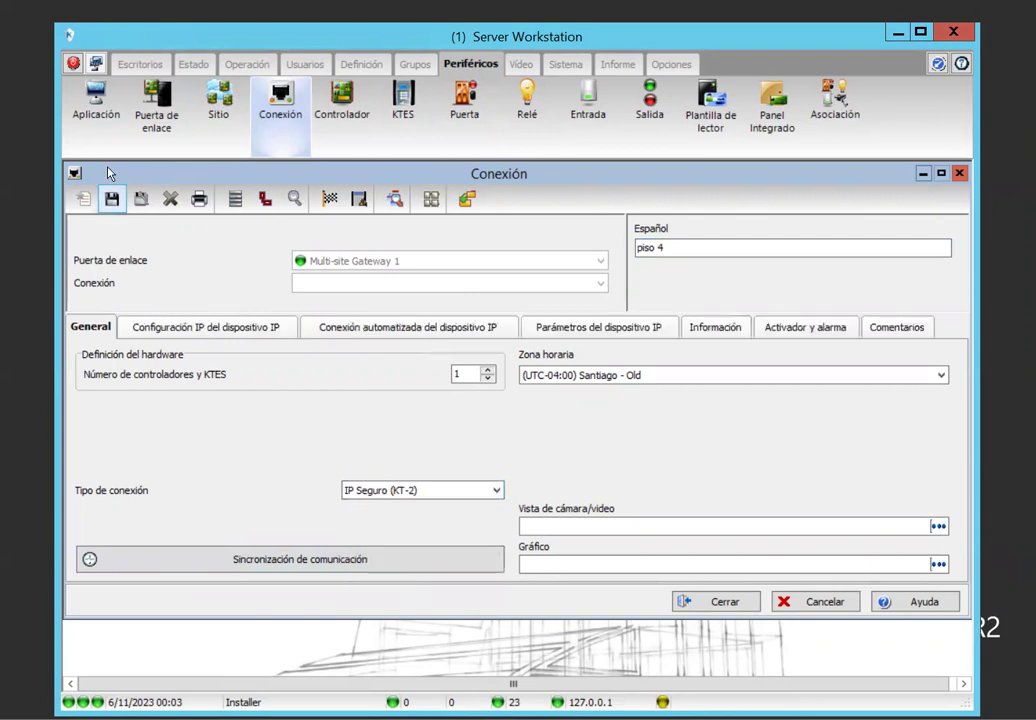
# Save the piso 4 connection without including it in a site, and accept the default Express Setup for its KT-2 controller.
pyautogui.click(111, 199)
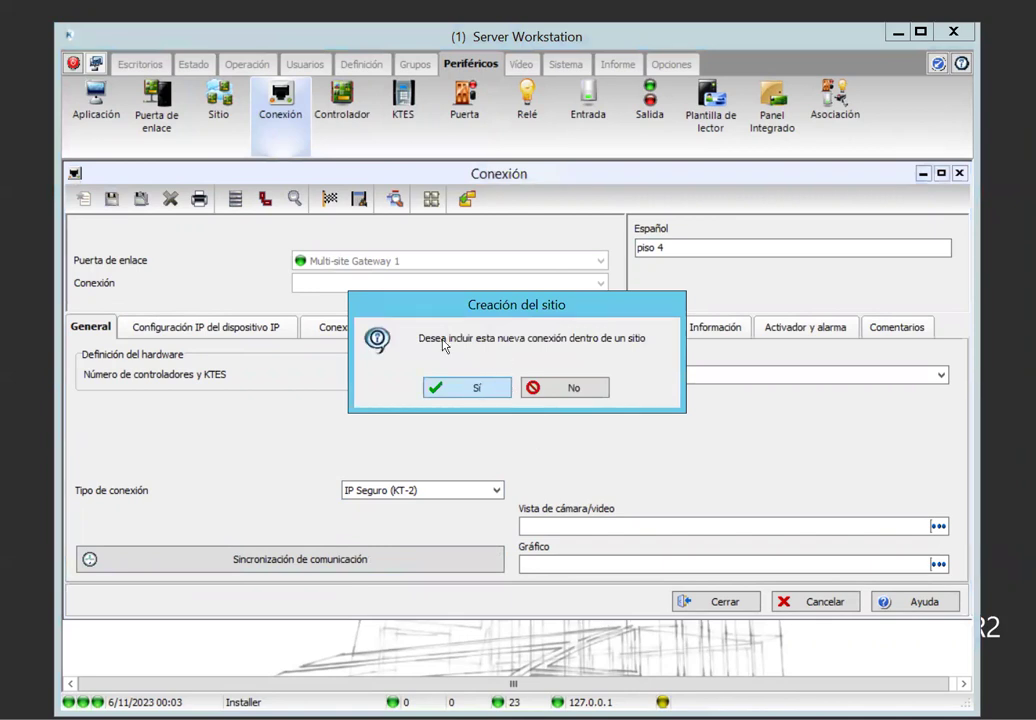
pyautogui.click(574, 396)
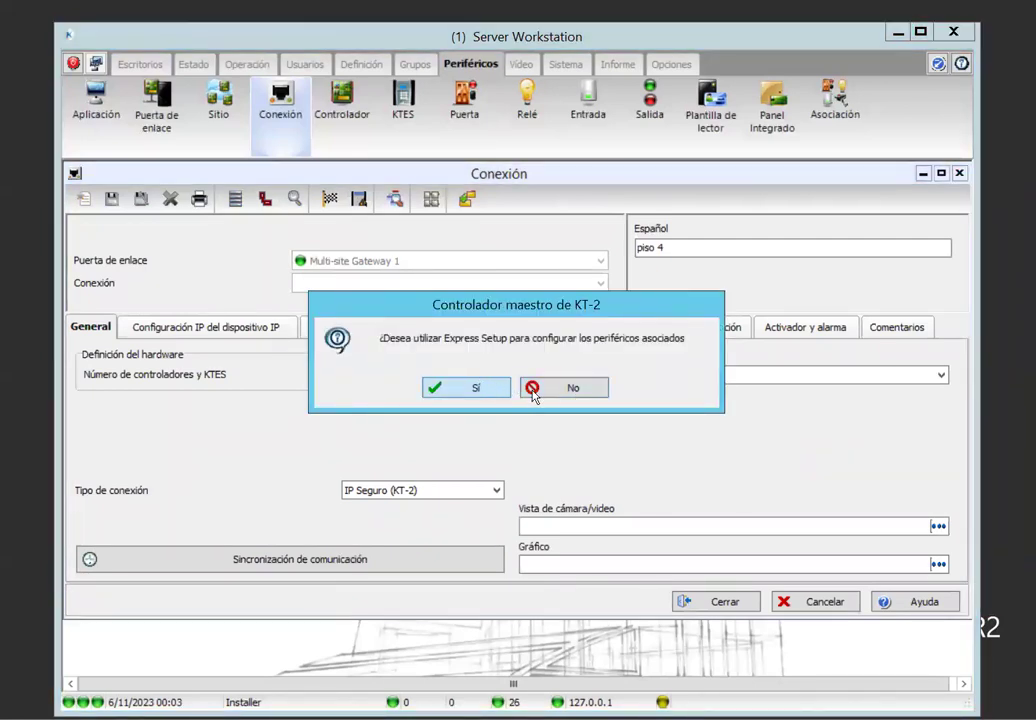
pyautogui.click(470, 391)
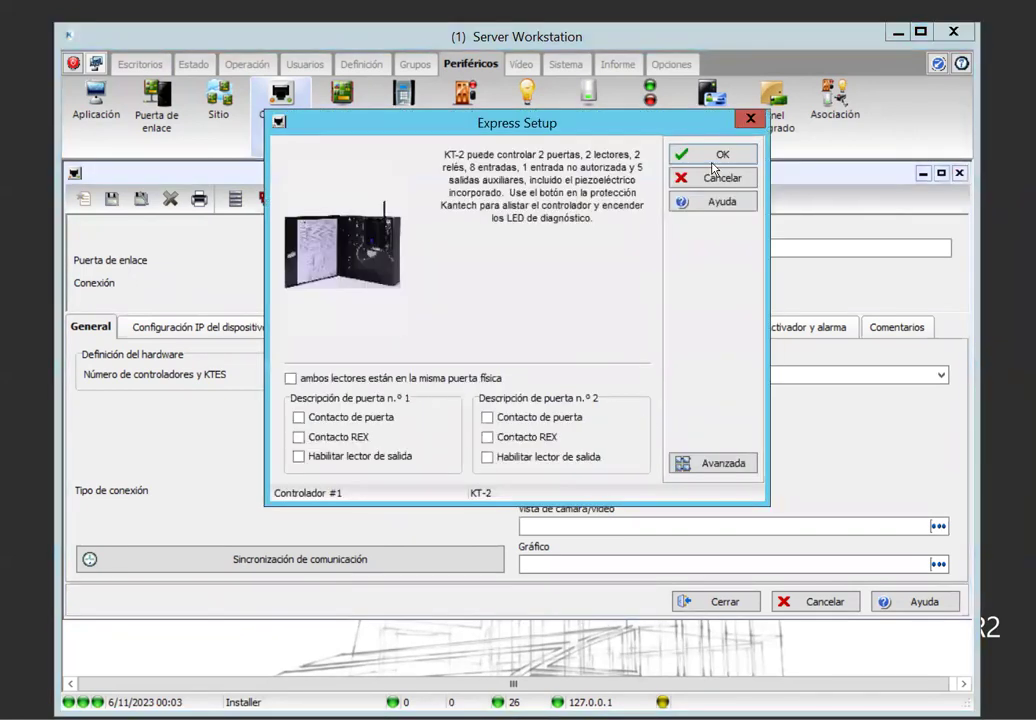
pyautogui.click(716, 156)
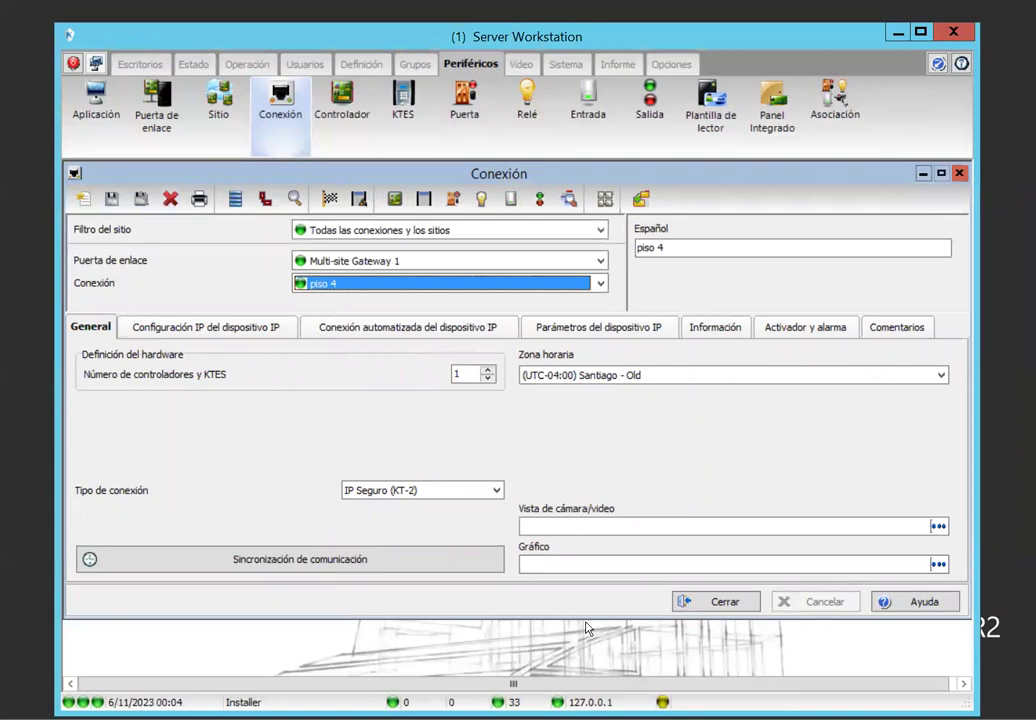
pyautogui.click(700, 609)
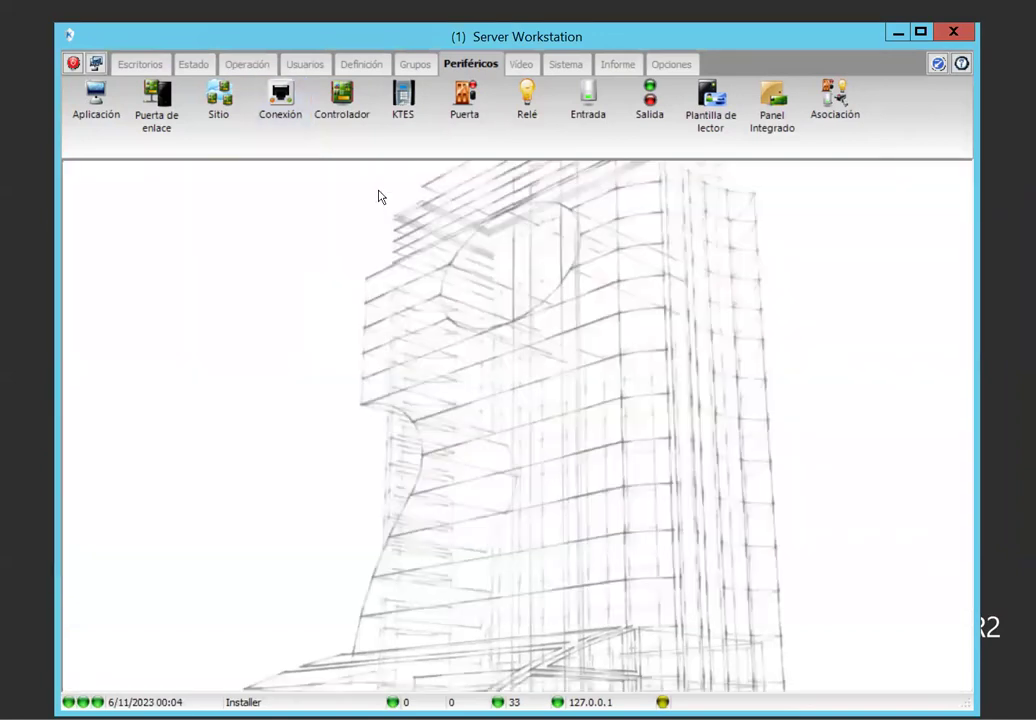
# Look for the piso 4 connection in the operational lists of Blg 1, Blg 2 and Multi-site Gateway 1.
pyautogui.click(245, 66)
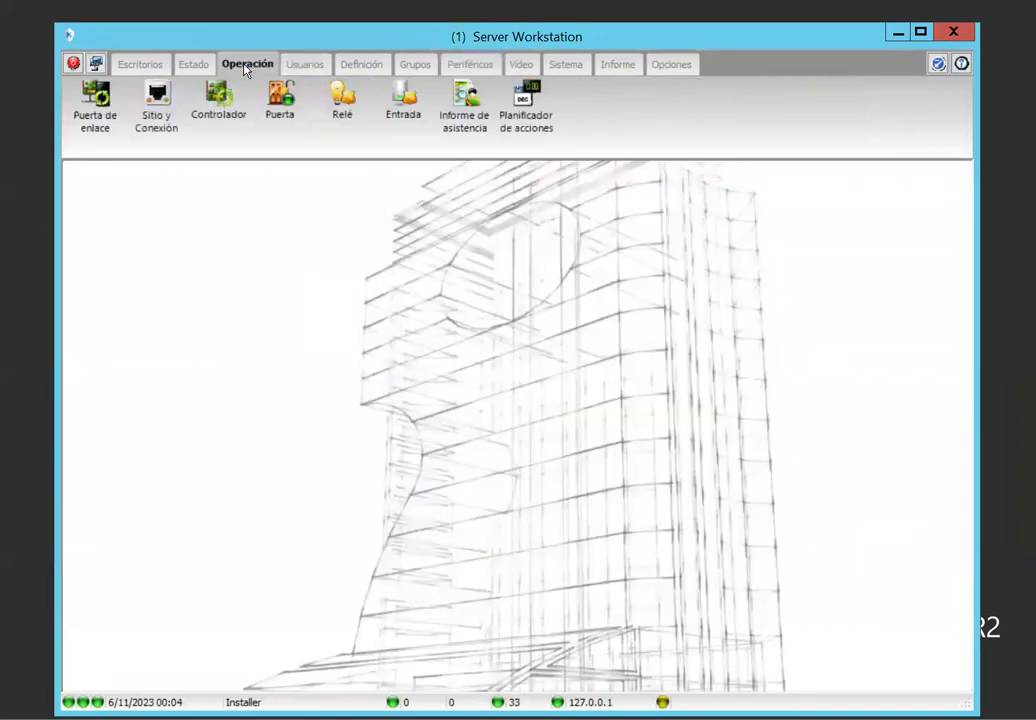
pyautogui.click(152, 110)
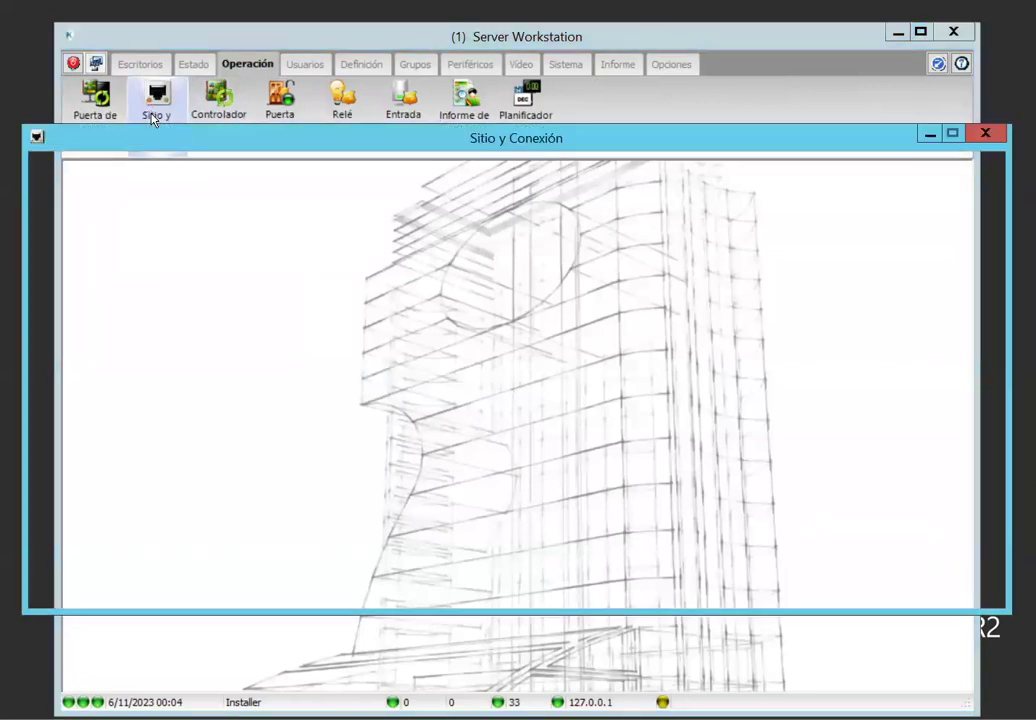
pyautogui.click(350, 181)
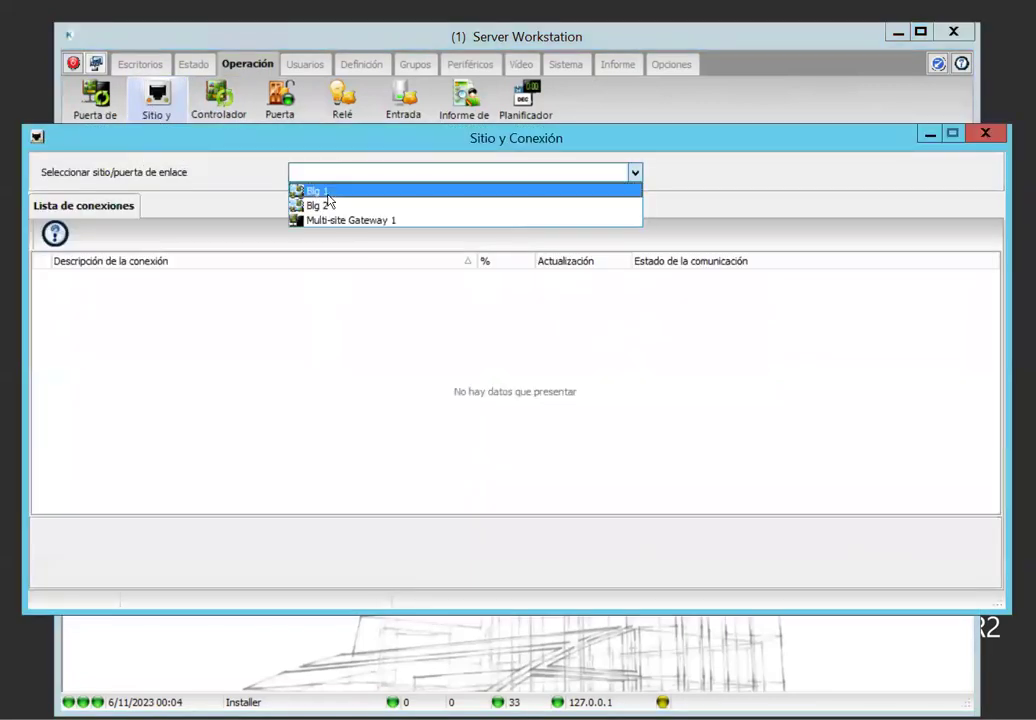
pyautogui.click(320, 191)
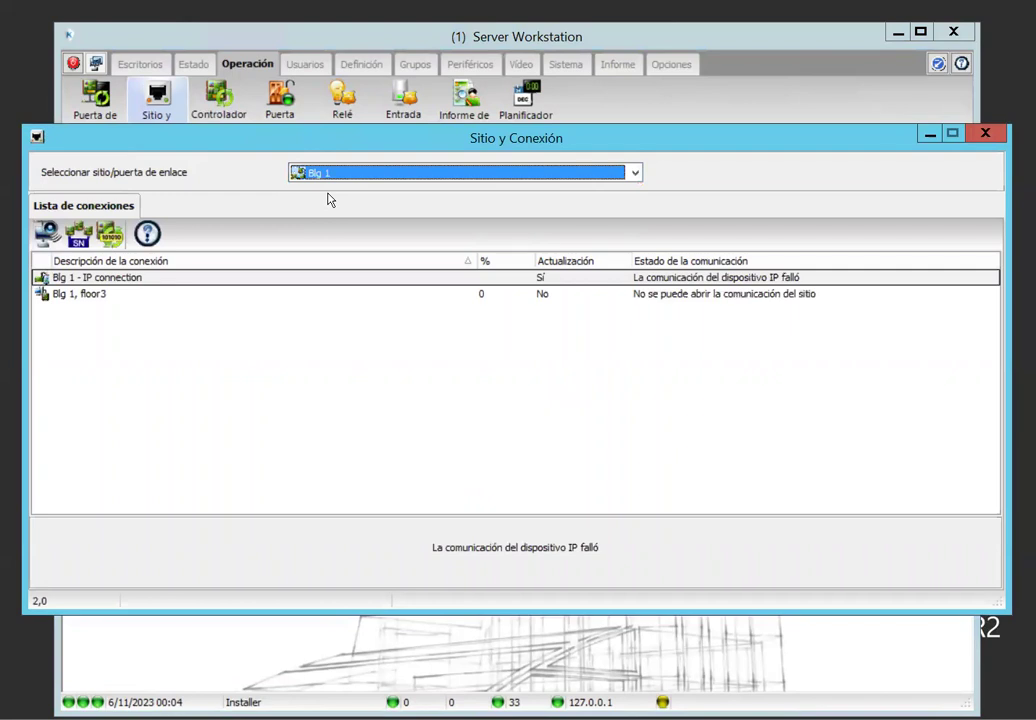
pyautogui.press('Down')
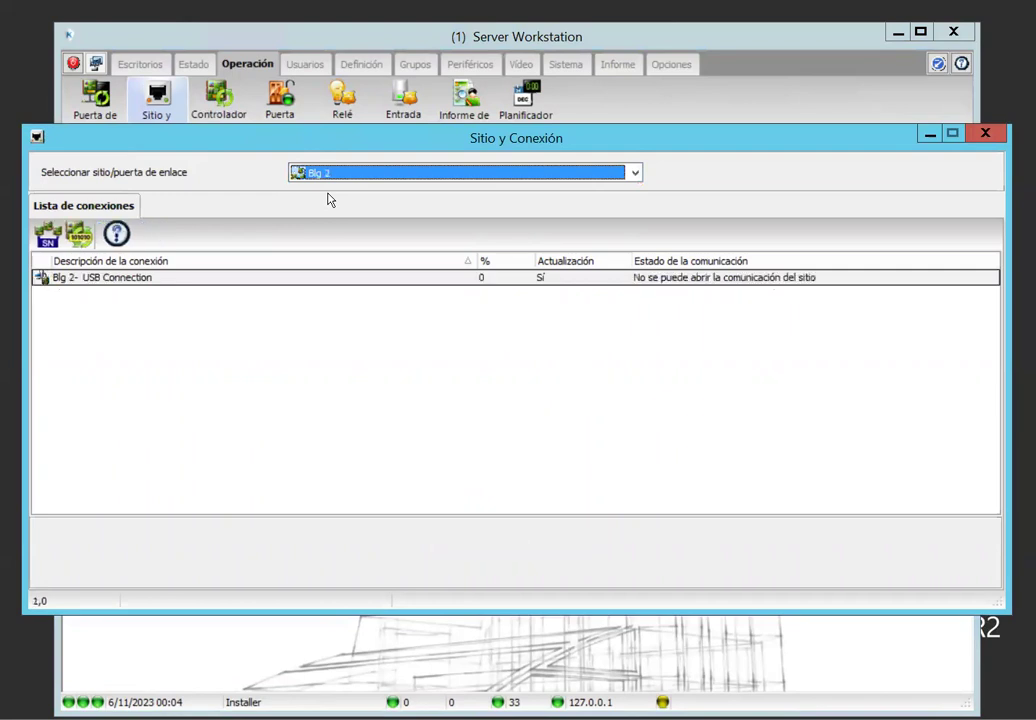
pyautogui.press('Down')
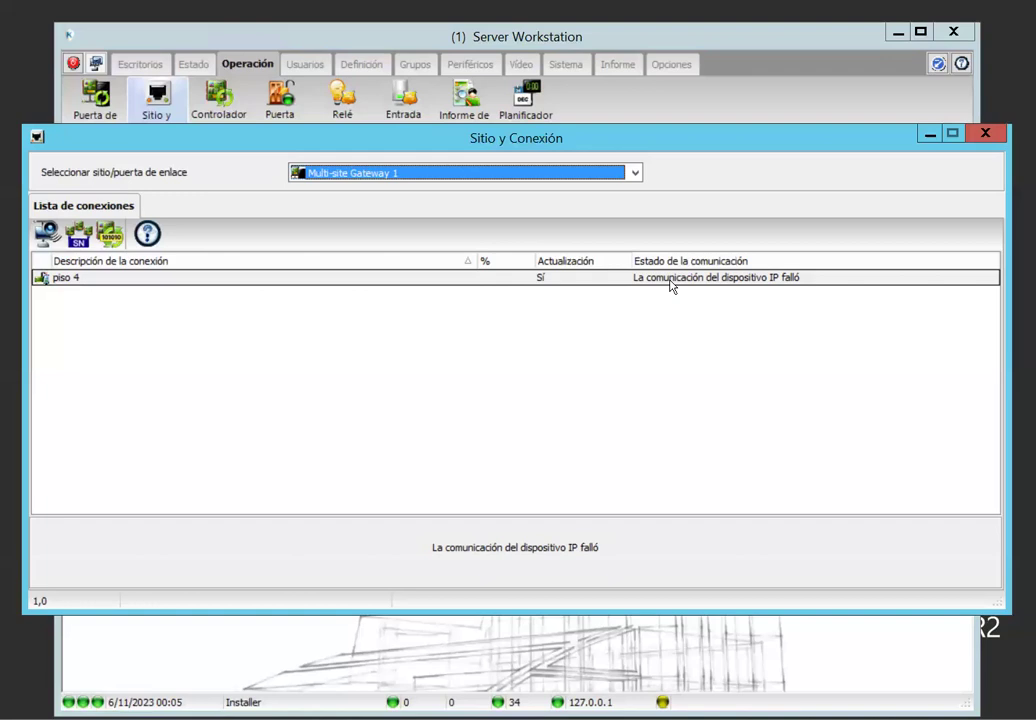
pyautogui.click(994, 142)
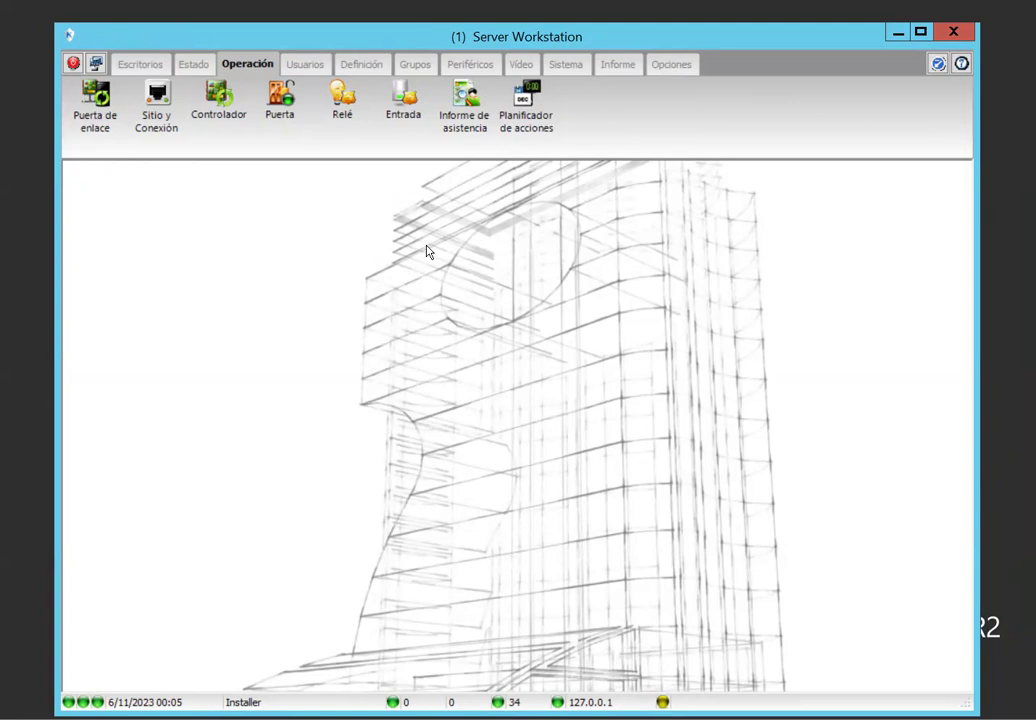
# Open site Blg 2 and mark the piso 4 connection under Multi-site Gateway 1 for merging into it.
pyautogui.click(463, 63)
pyautogui.click(213, 100)
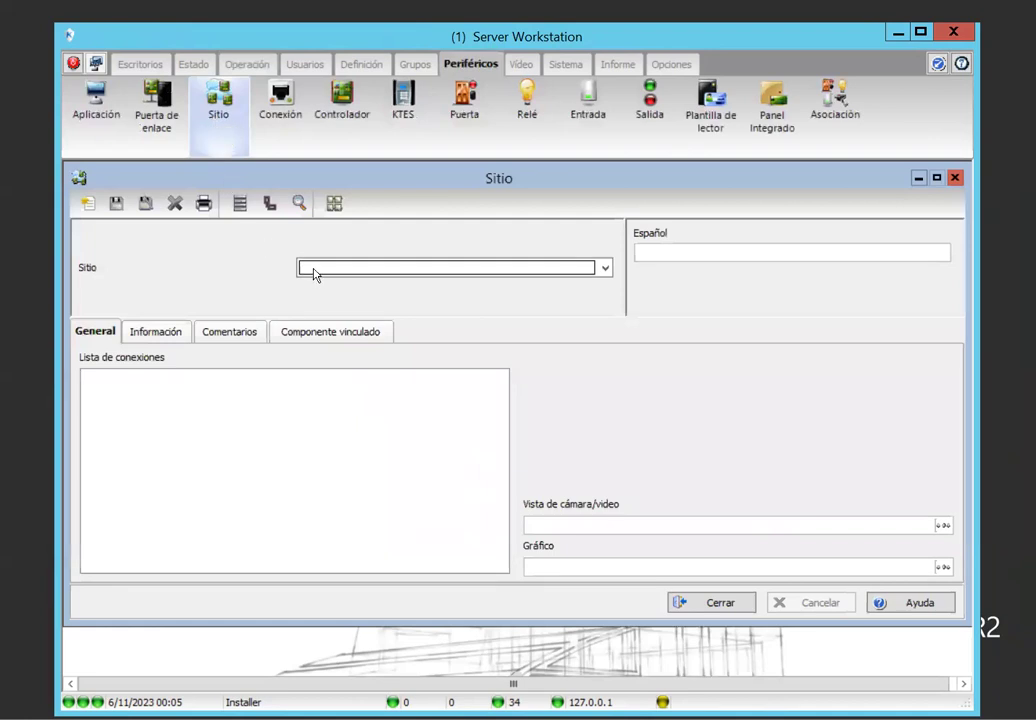
pyautogui.click(310, 268)
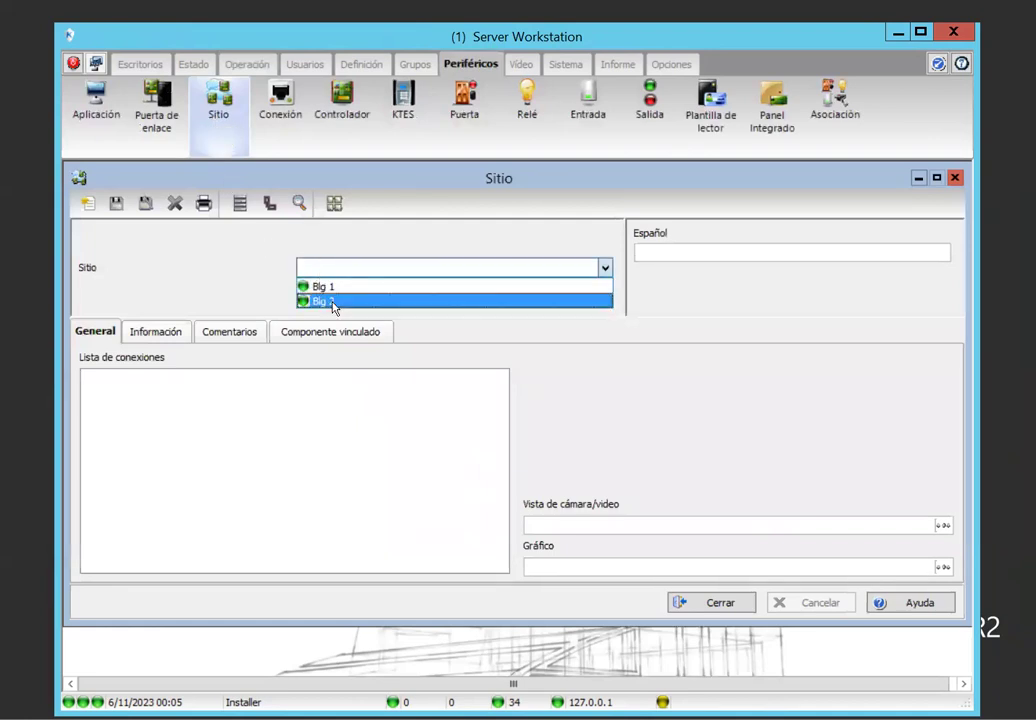
pyautogui.click(334, 302)
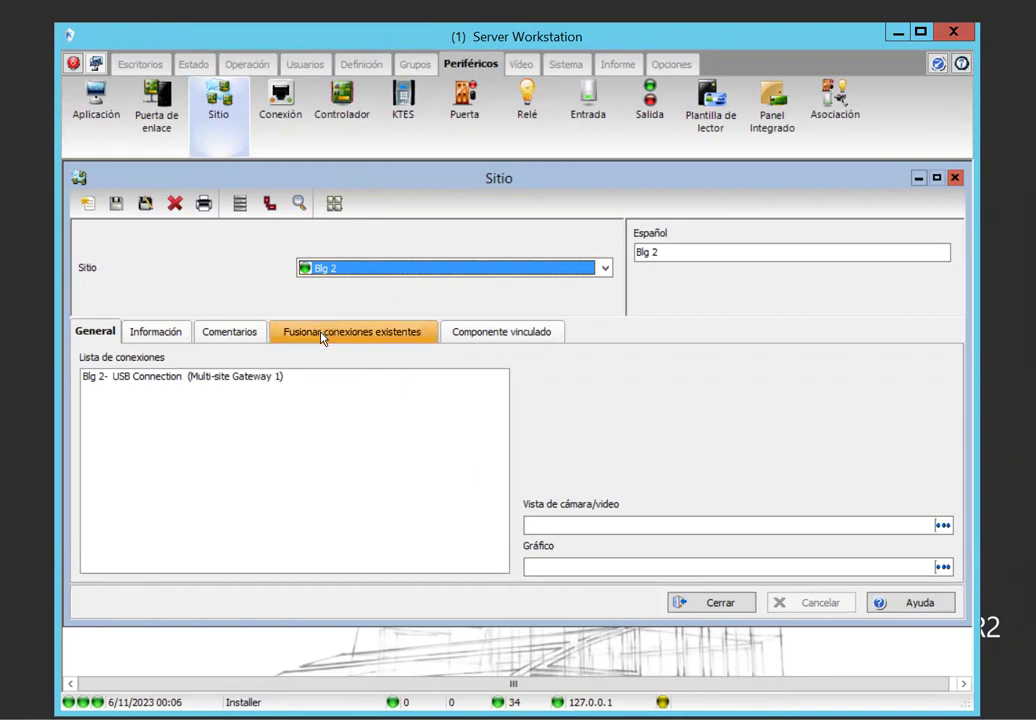
pyautogui.click(322, 335)
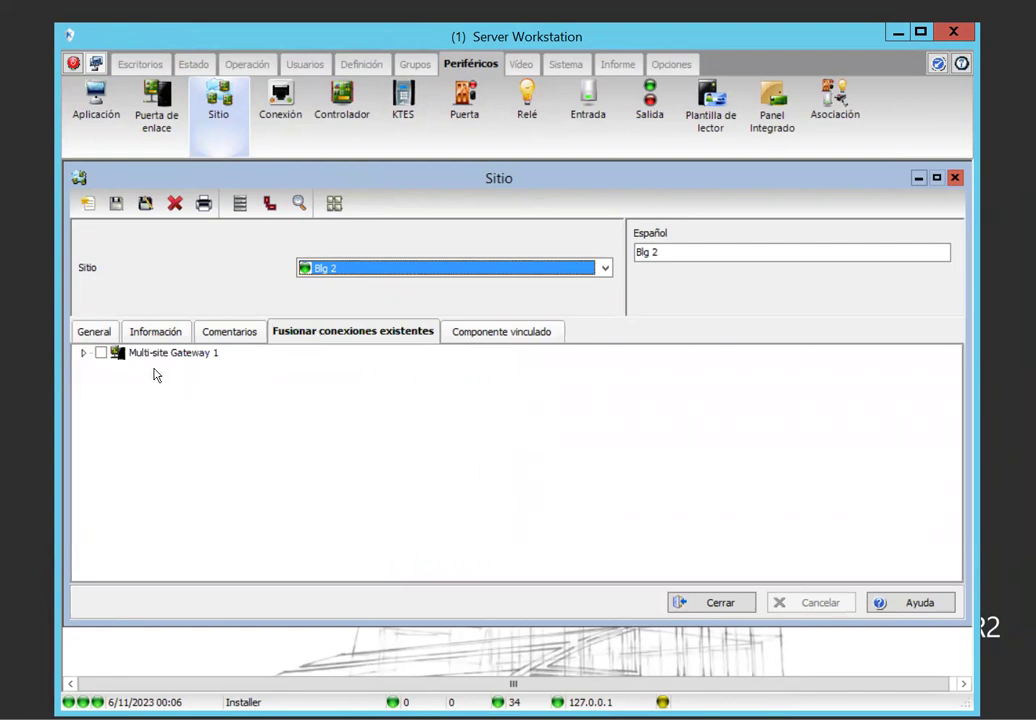
pyautogui.click(83, 356)
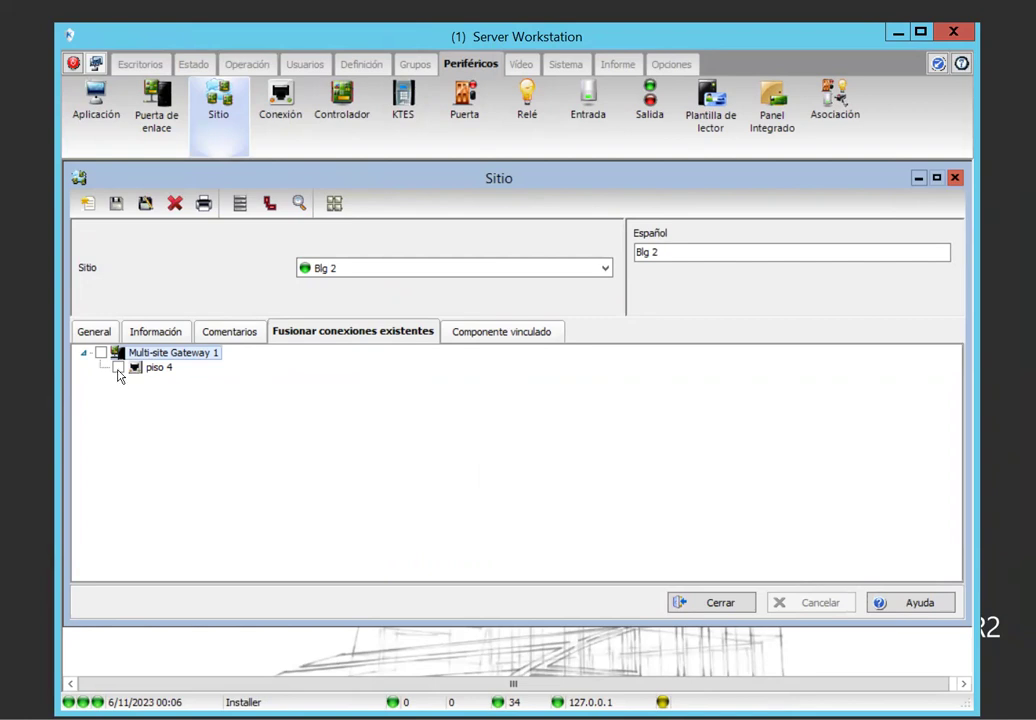
pyautogui.click(118, 368)
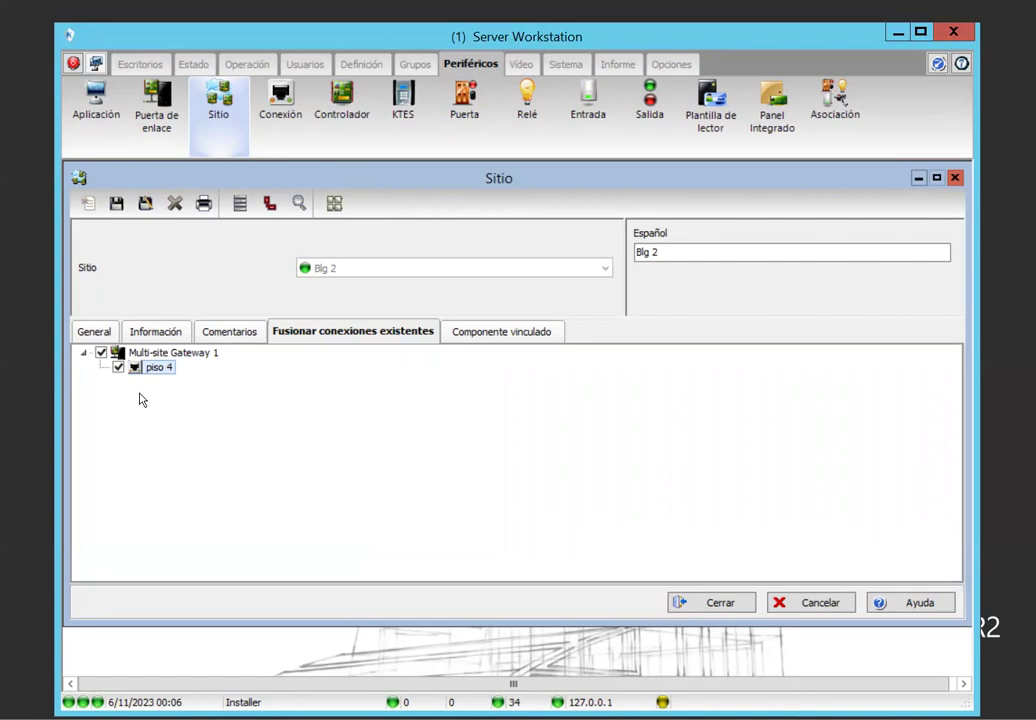
# Save the Blg 2 merge, combining identical schedules and prefixing the site name to physical components, and accept the access level names unedited.
pyautogui.click(117, 205)
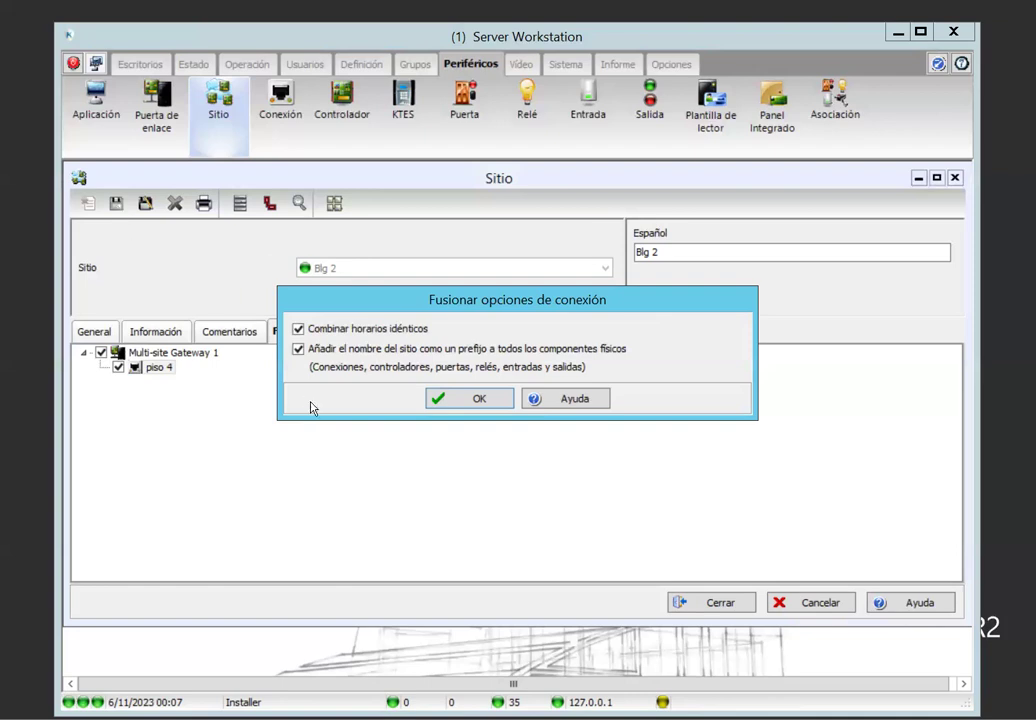
pyautogui.click(455, 399)
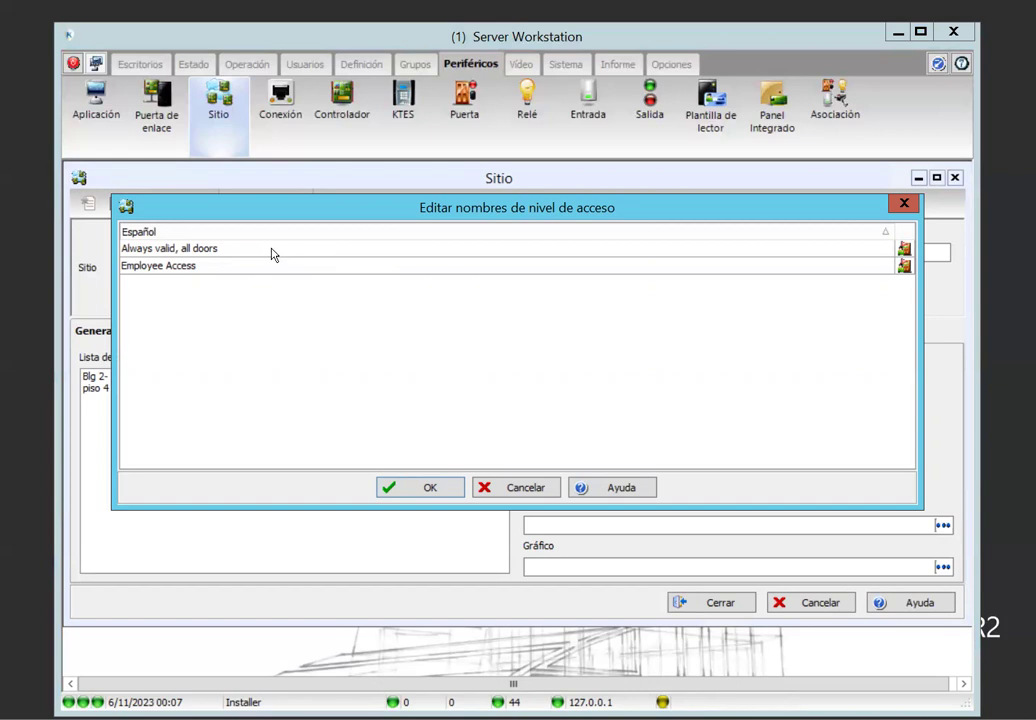
pyautogui.click(388, 490)
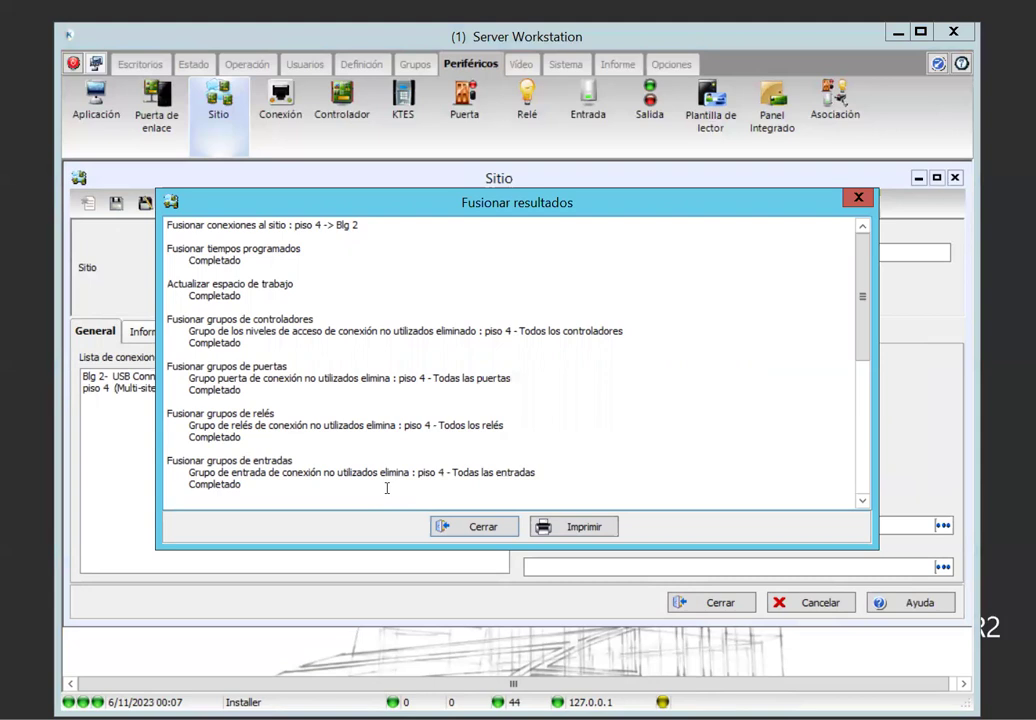
pyautogui.click(446, 527)
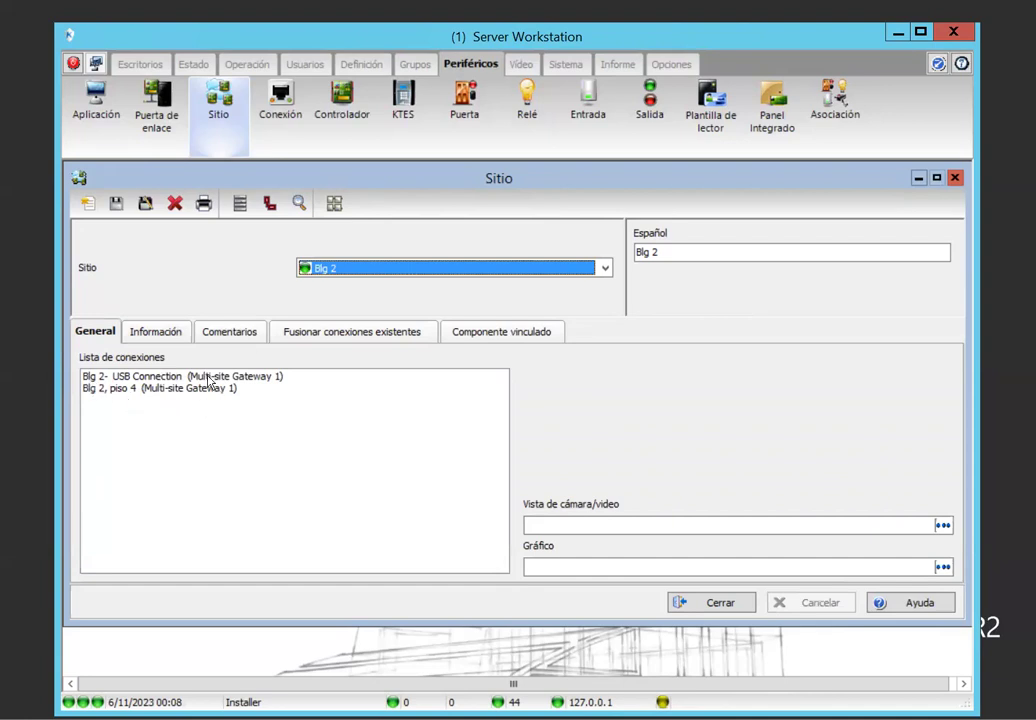
pyautogui.click(137, 380)
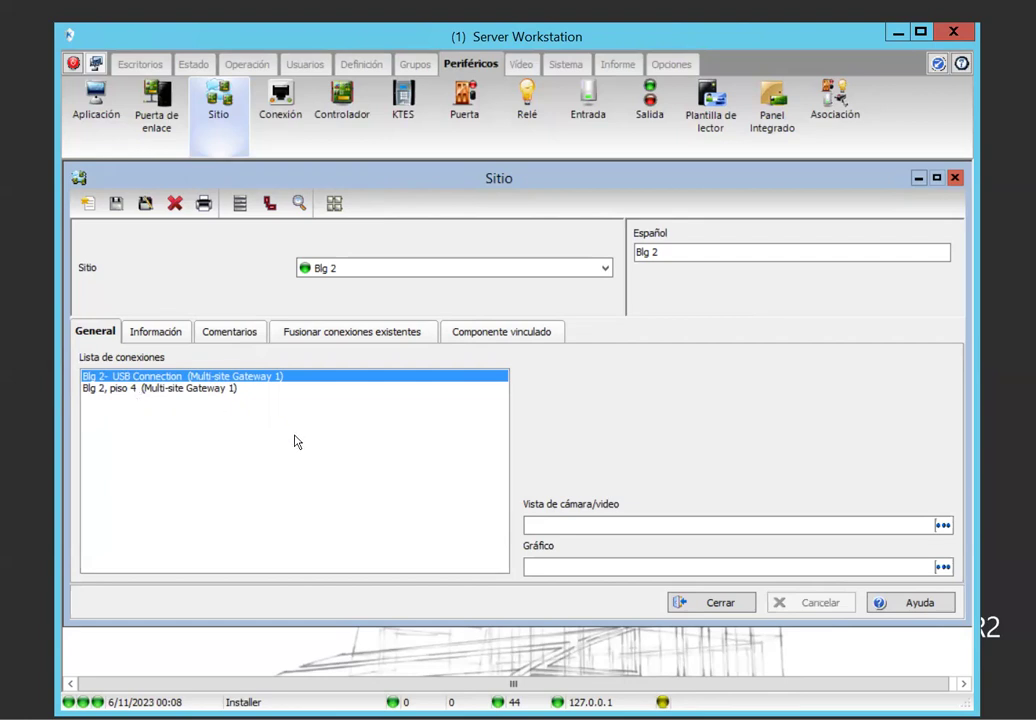
pyautogui.click(678, 603)
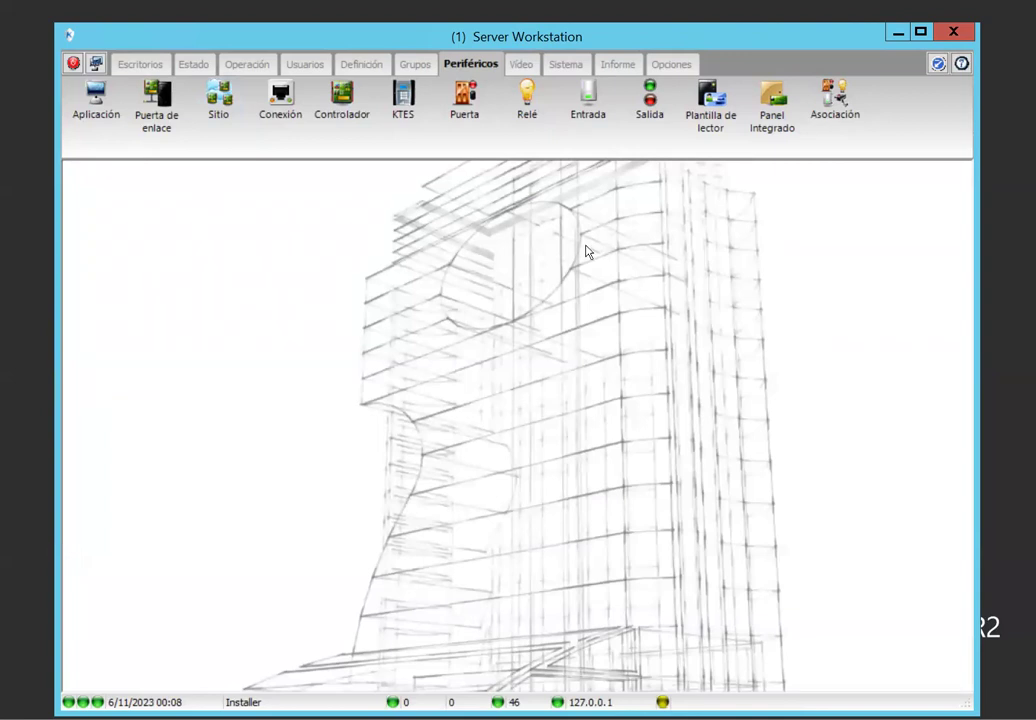
# Check the operational connection lists of Multi-site Gateway 1 and Blg 2 for the merged piso 4 connection, and close the window.
pyautogui.click(247, 67)
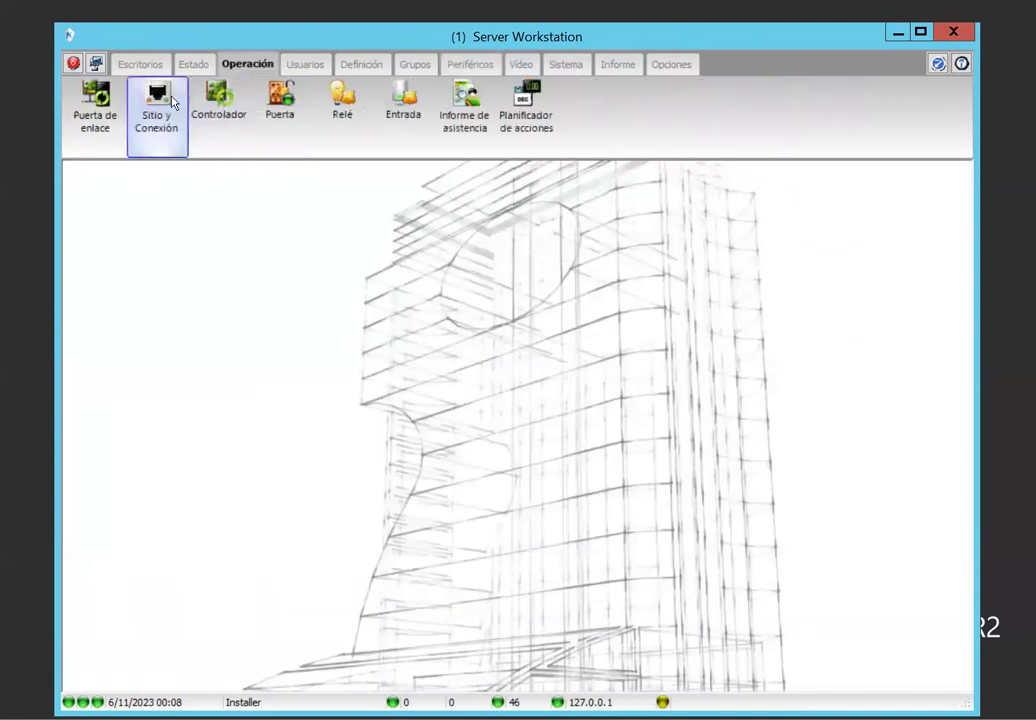
pyautogui.click(153, 86)
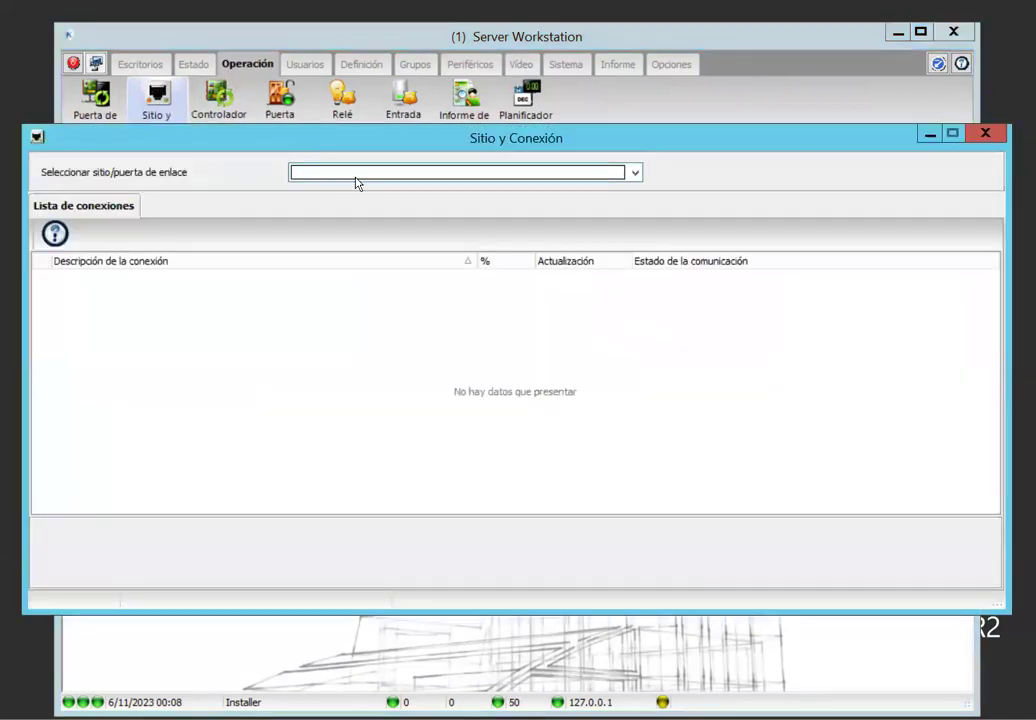
pyautogui.click(355, 177)
pyautogui.click(338, 221)
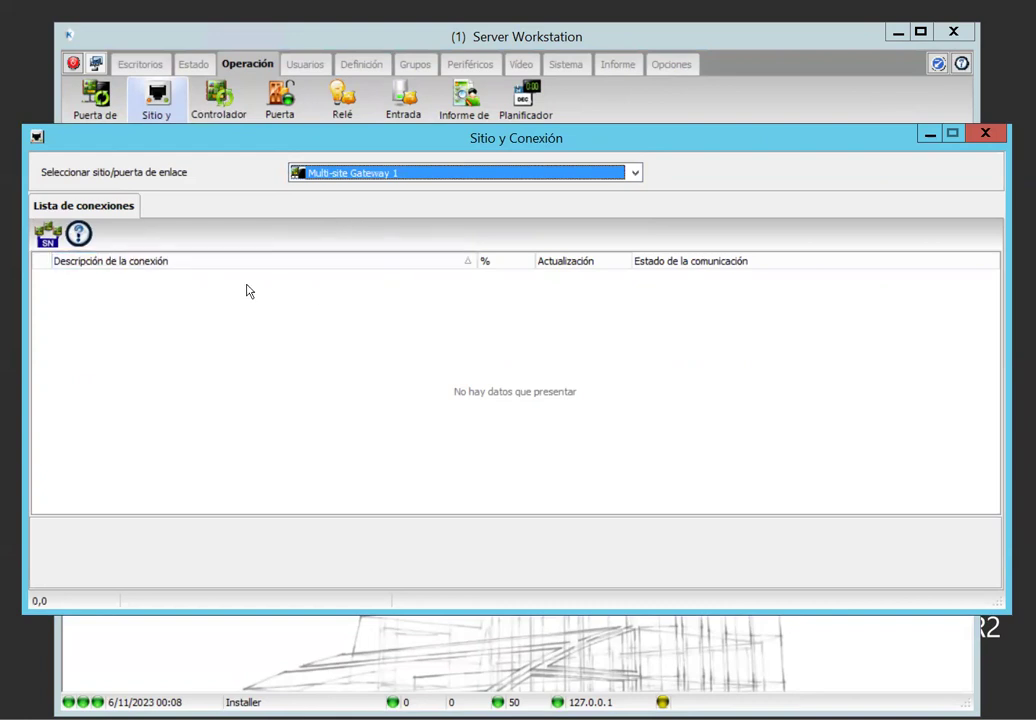
pyautogui.click(324, 176)
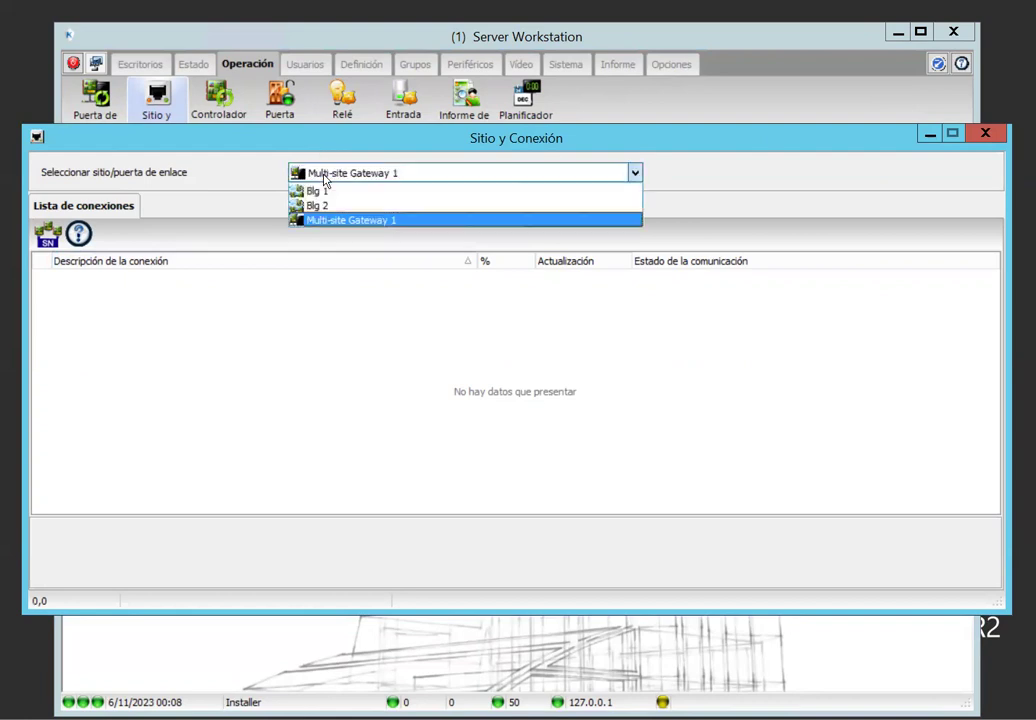
pyautogui.click(327, 206)
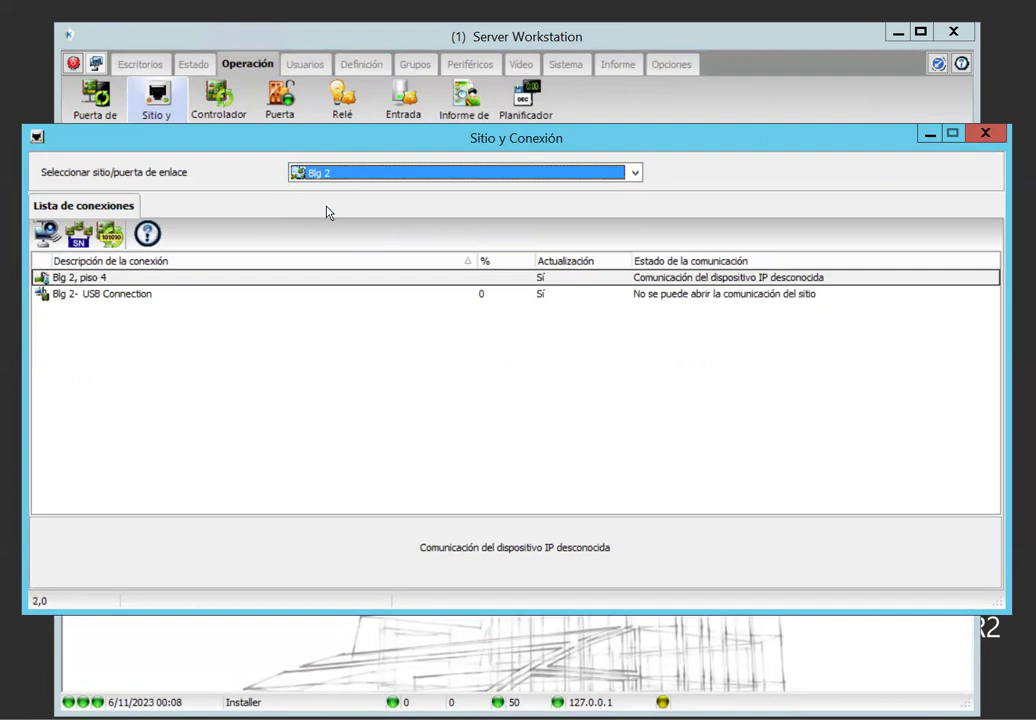
pyautogui.click(986, 134)
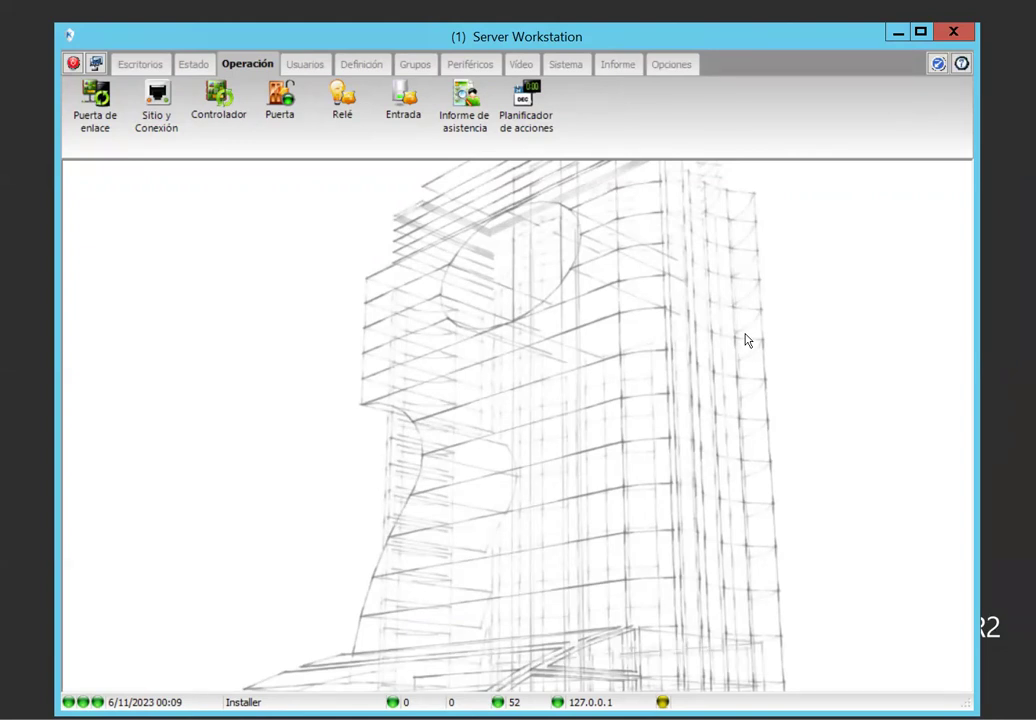
# Run an immediate data backup from the backup scheduler, keeping the default folder and the existing automatic schedule.
pyautogui.click(671, 66)
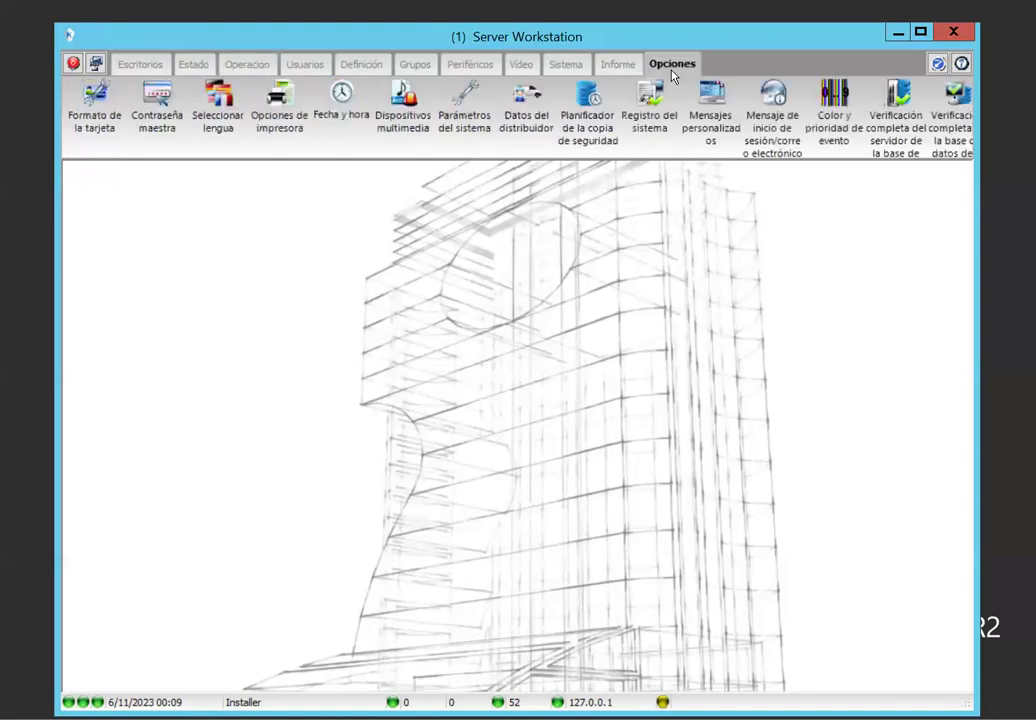
pyautogui.click(591, 105)
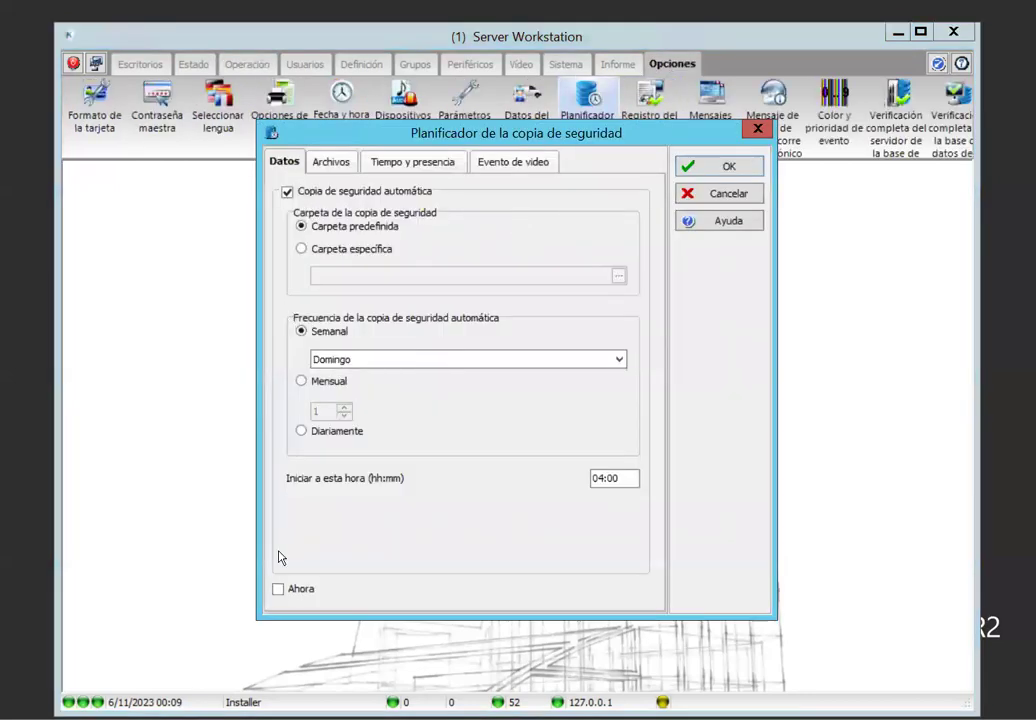
pyautogui.click(278, 590)
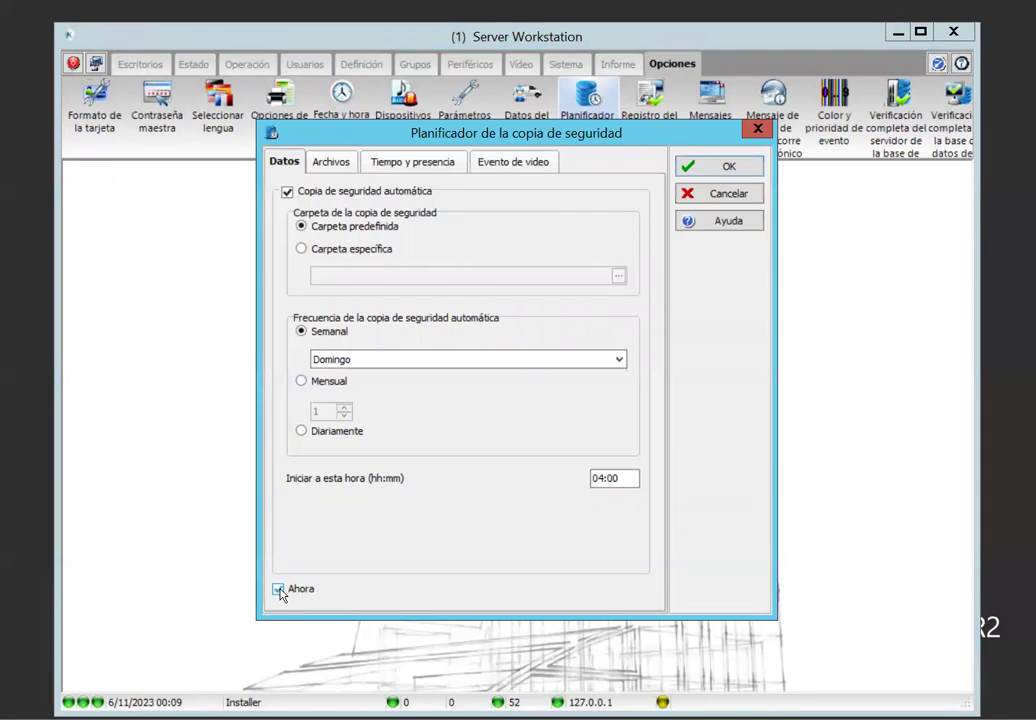
pyautogui.click(684, 168)
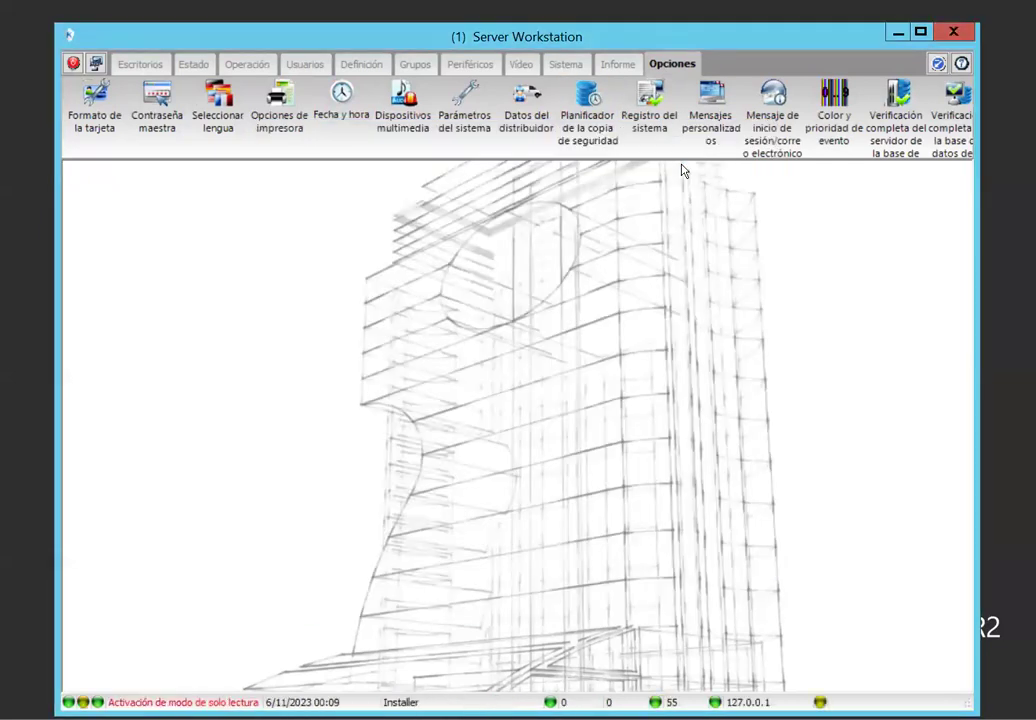